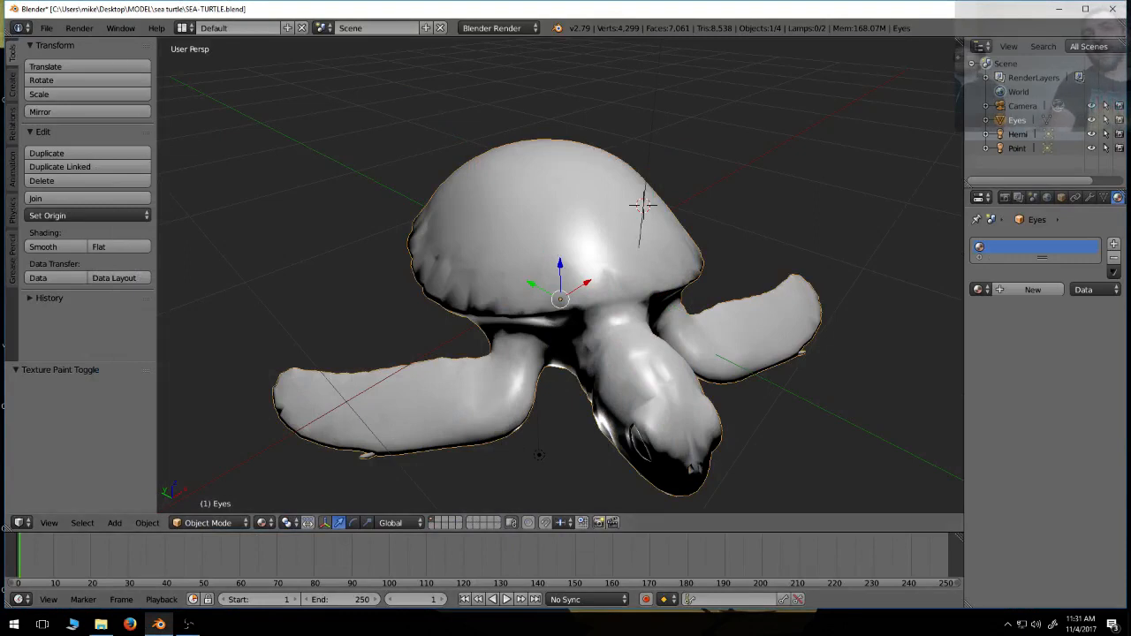
- Maximize the window and join the 3D viewport over the timeline area so the timeline is removed
mouse_move(262, 13)
mouse_down()
mouse_move(246, 16)
mouse_move(261, 0)
mouse_up()
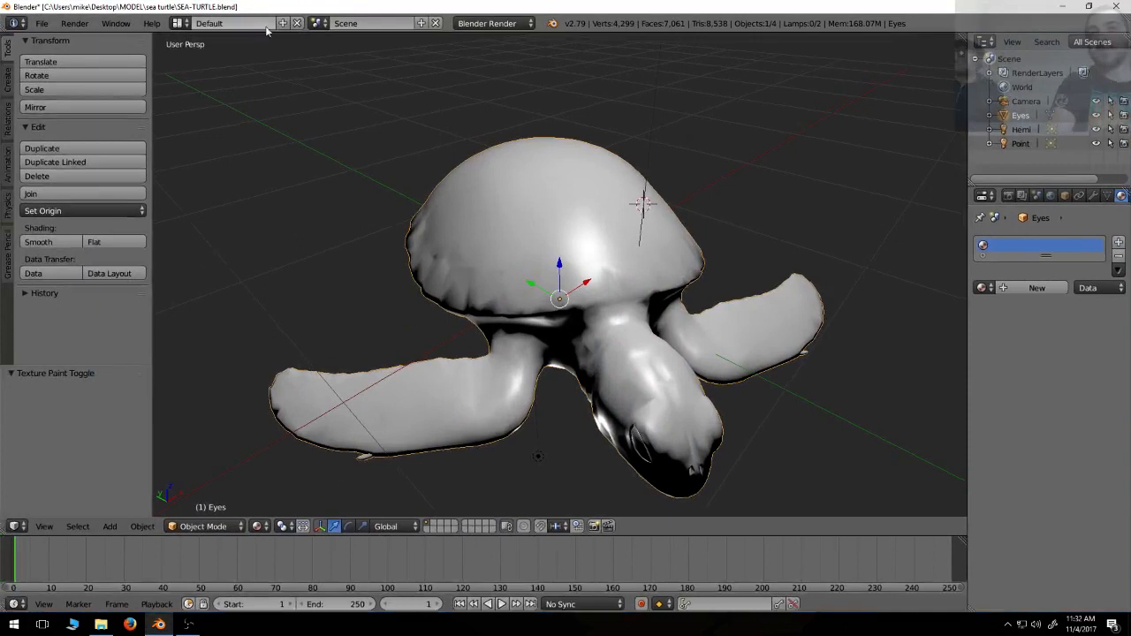
click(15, 606)
click(15, 606)
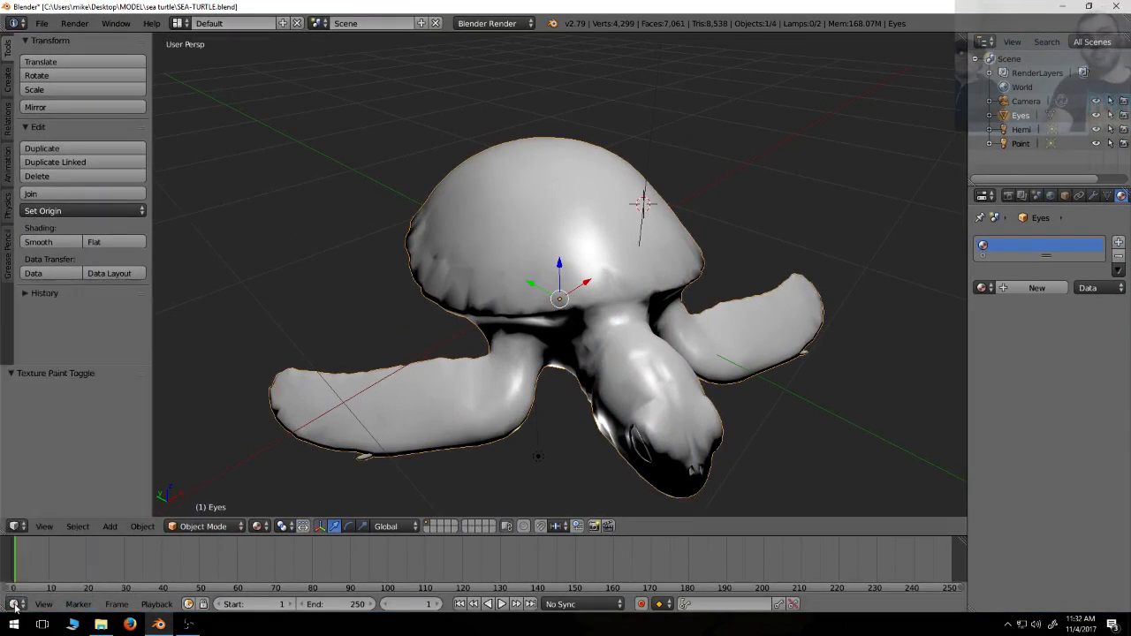
right_click(727, 536)
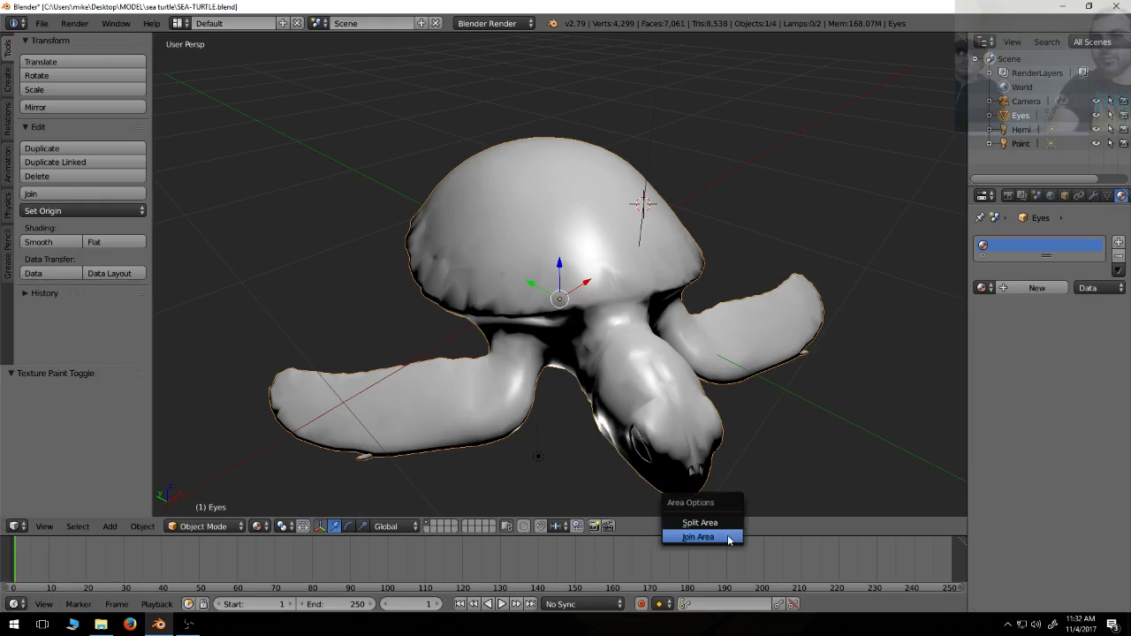
click(700, 537)
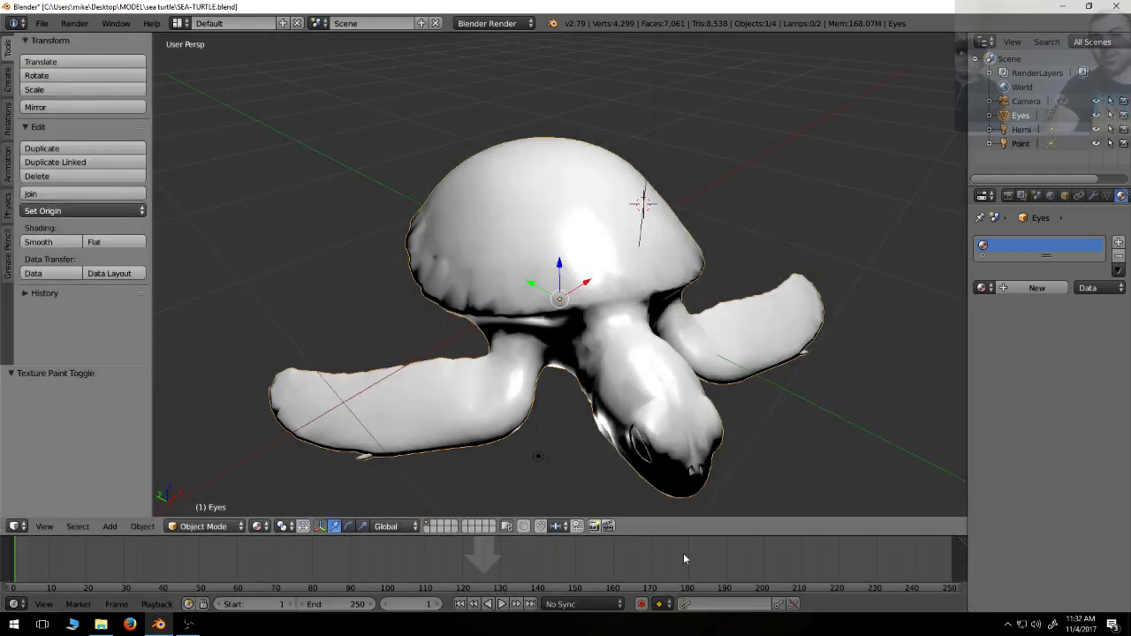
click(683, 553)
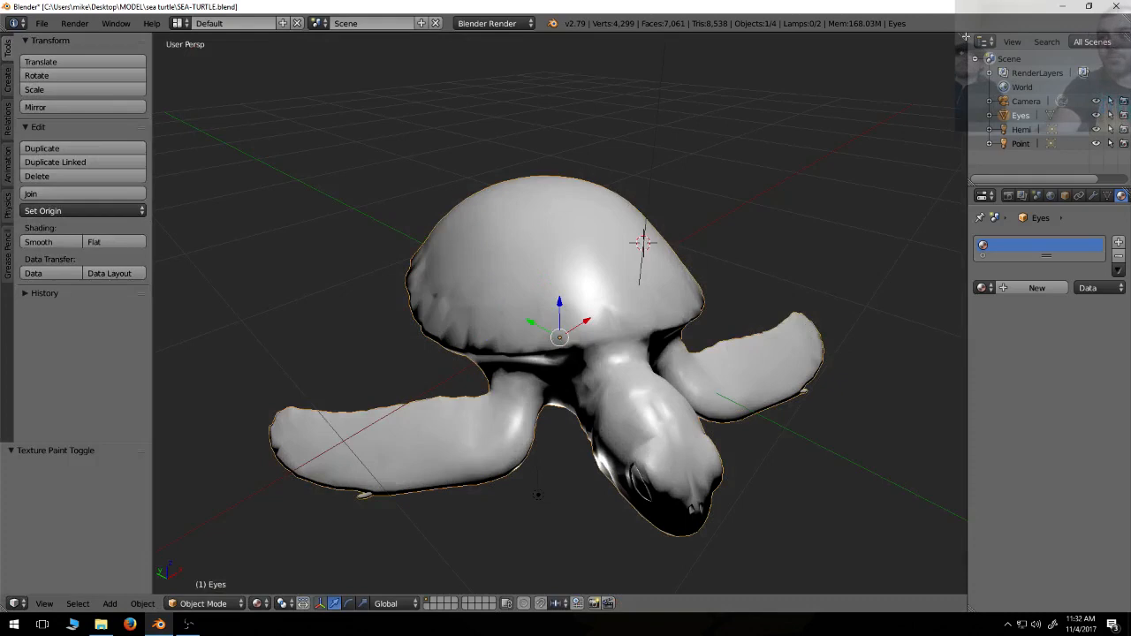
- Split the 3D viewport vertically, turn the new area into a UV/Image Editor, and widen the 3D view
drag(966, 38, 616, 70)
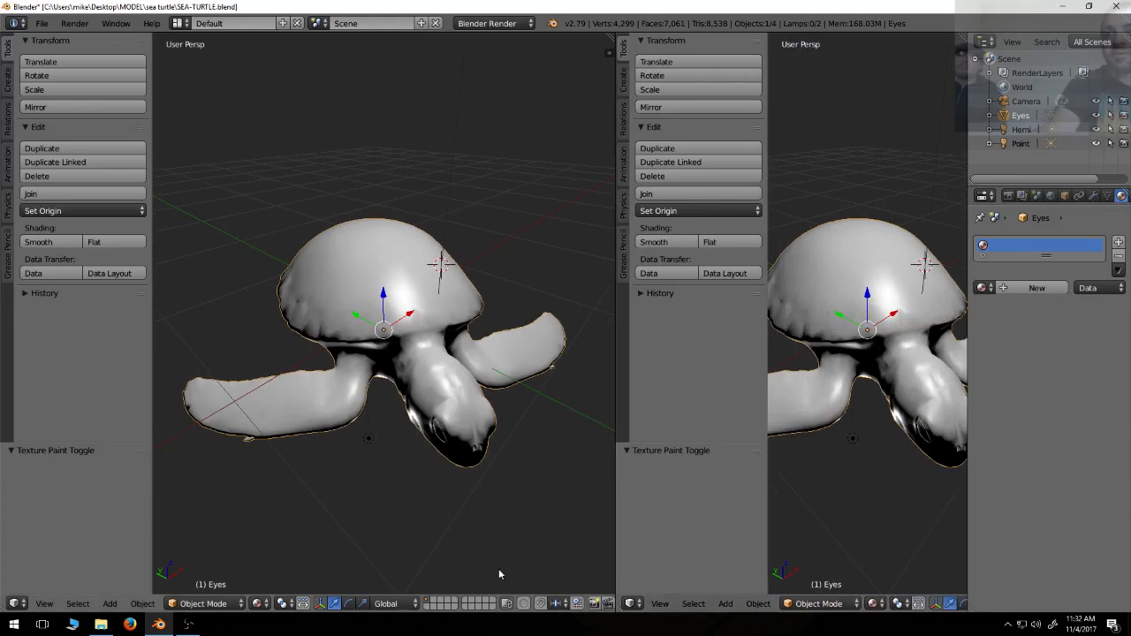
click(633, 603)
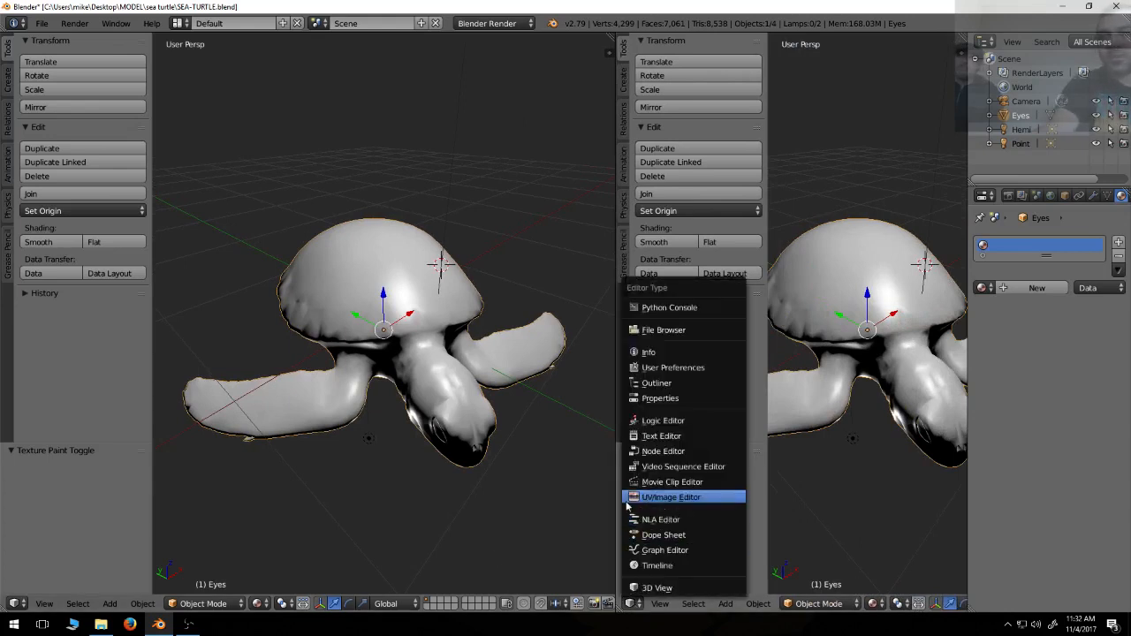
click(712, 499)
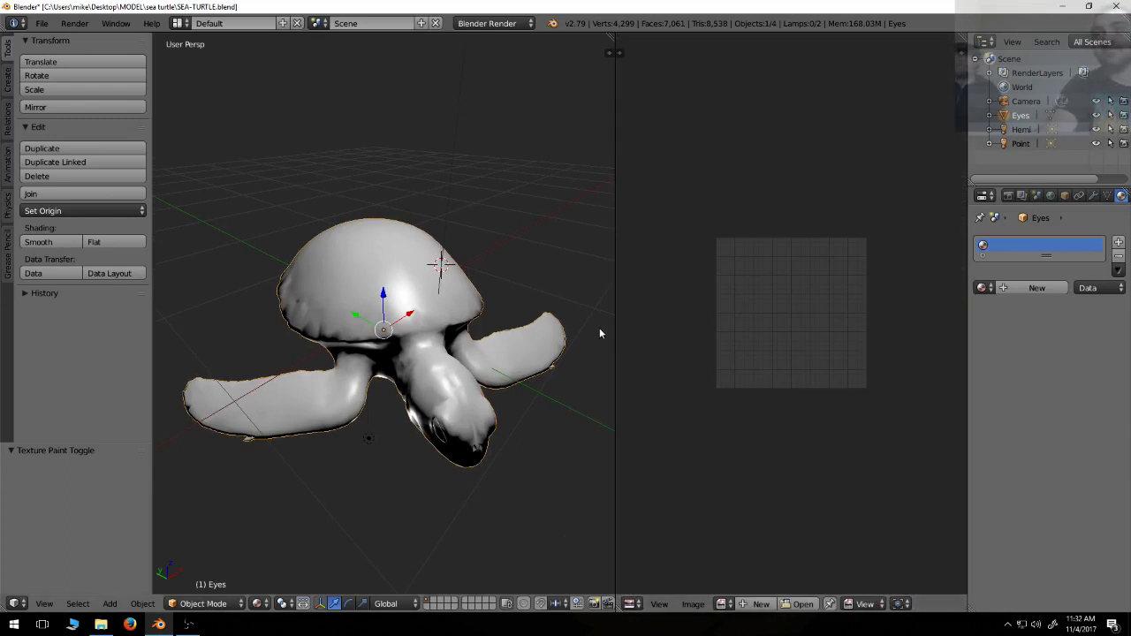
drag(613, 321, 712, 320)
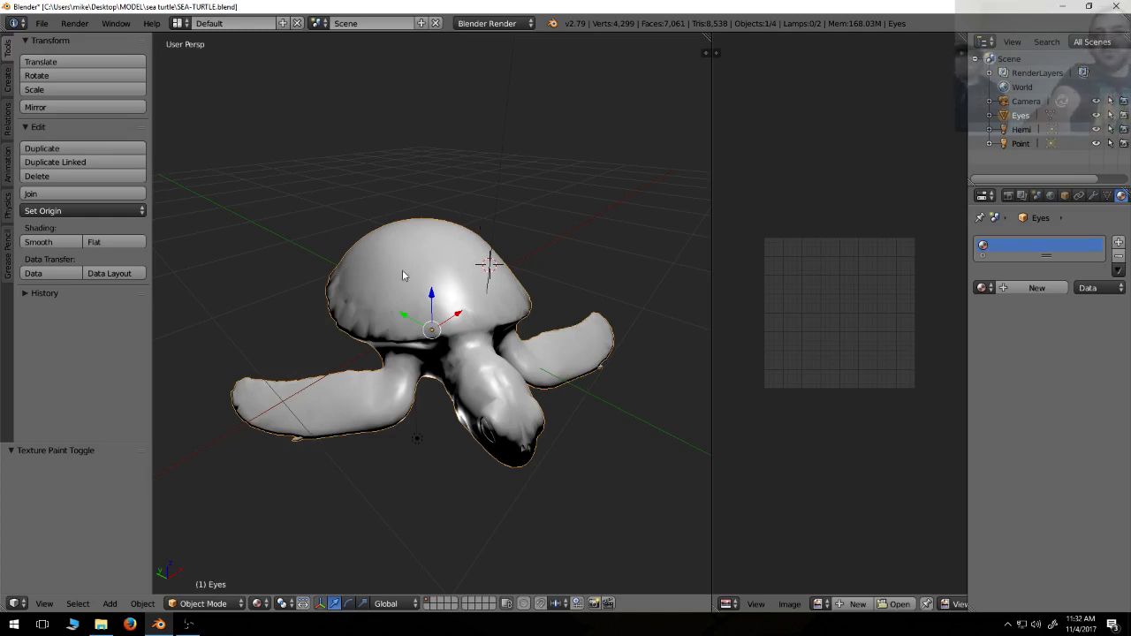
- Put the turtle mesh into Edit Mode and unlink the SEA_TURTLE_IMG image from the UV/Image Editor
middle_drag(436, 263, 268, 239)
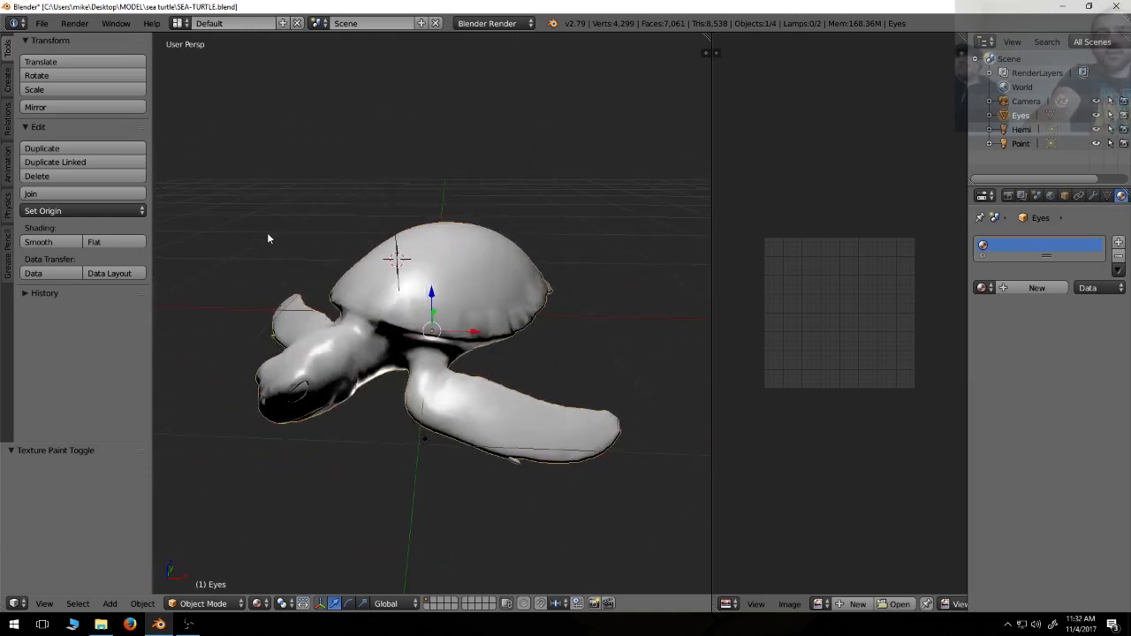
click(226, 604)
click(225, 574)
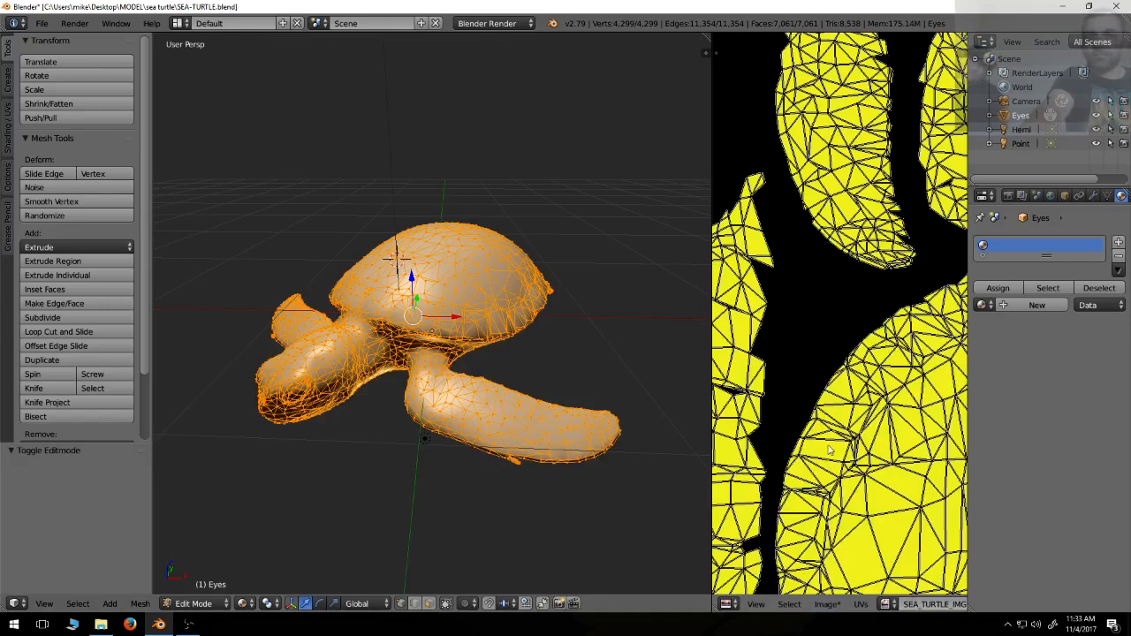
scroll(838, 419, down, 8)
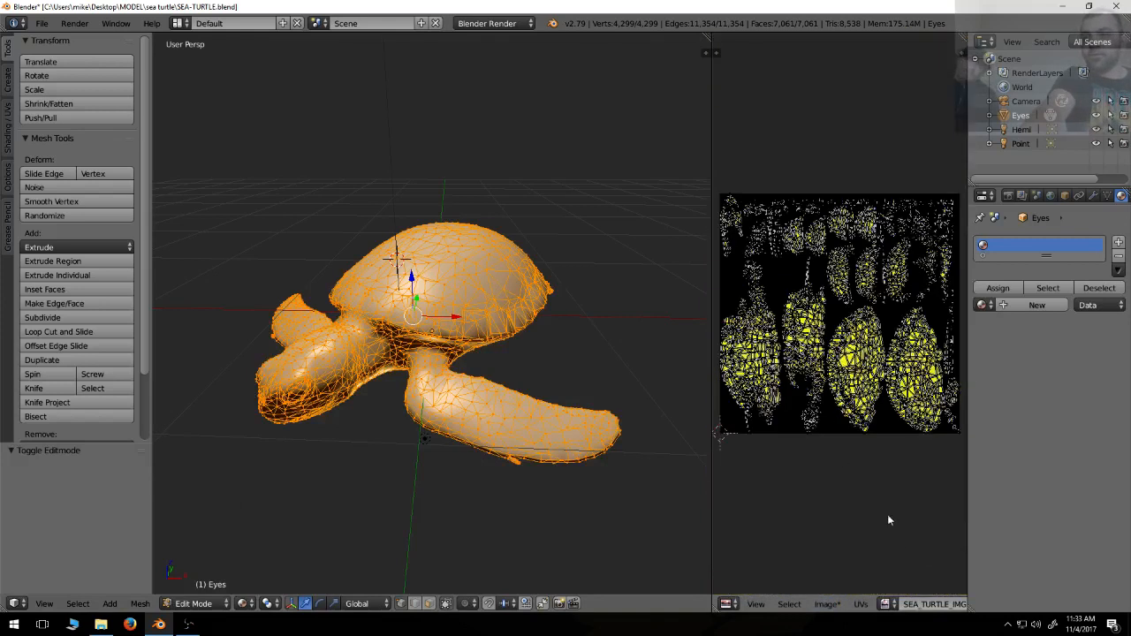
drag(712, 565, 588, 577)
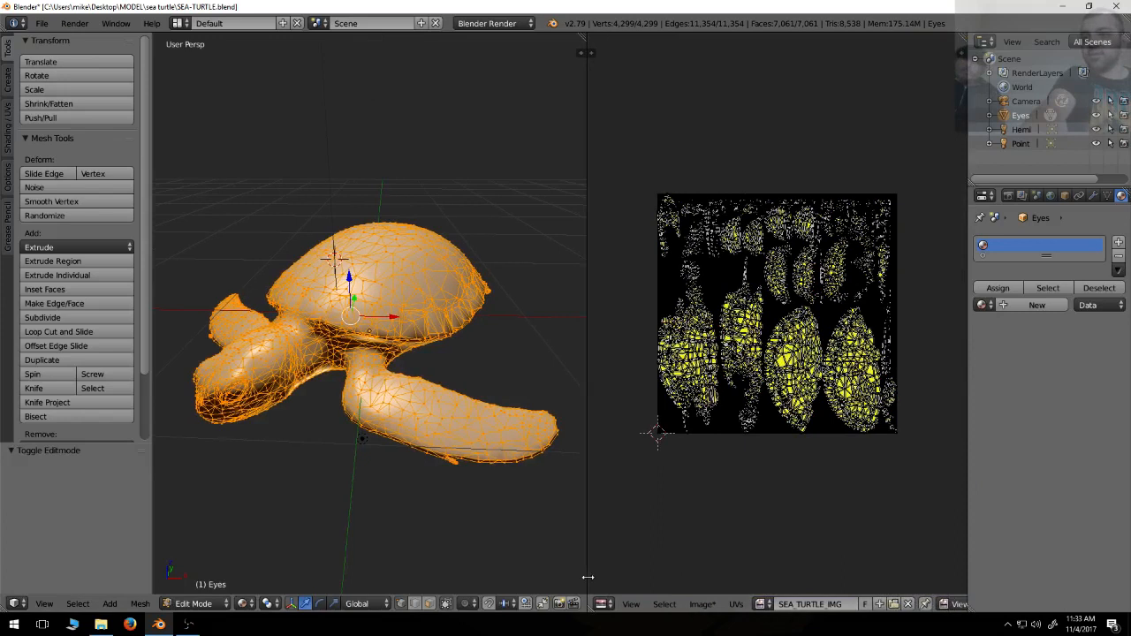
click(909, 604)
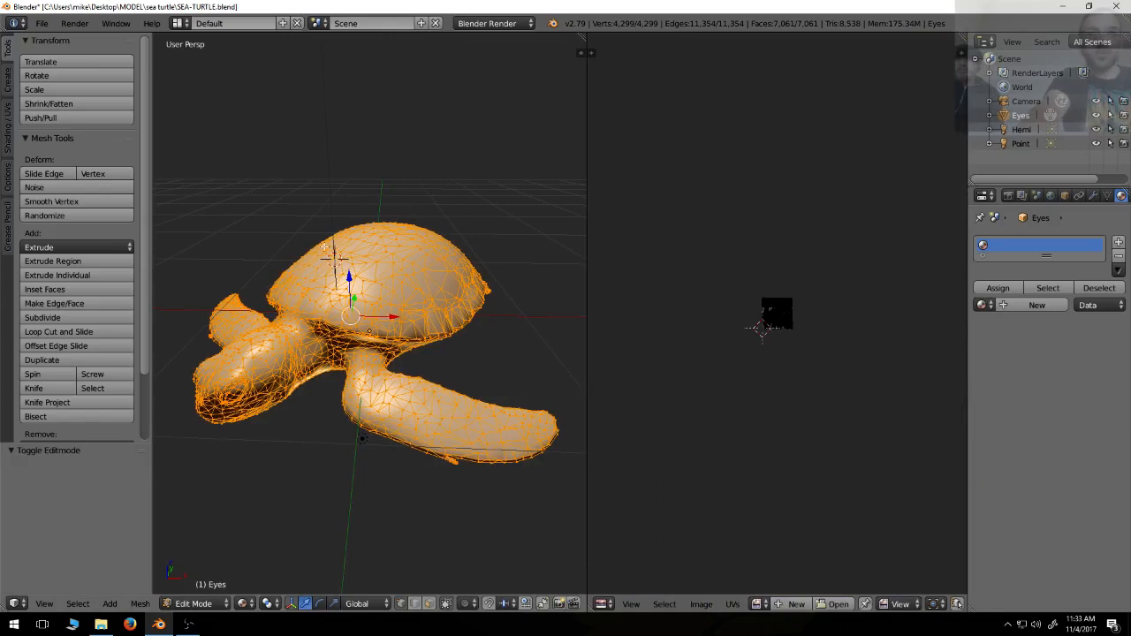
- Reset the UV mapping of the whole turtle mesh and enlarge the 3D view area
key(u)
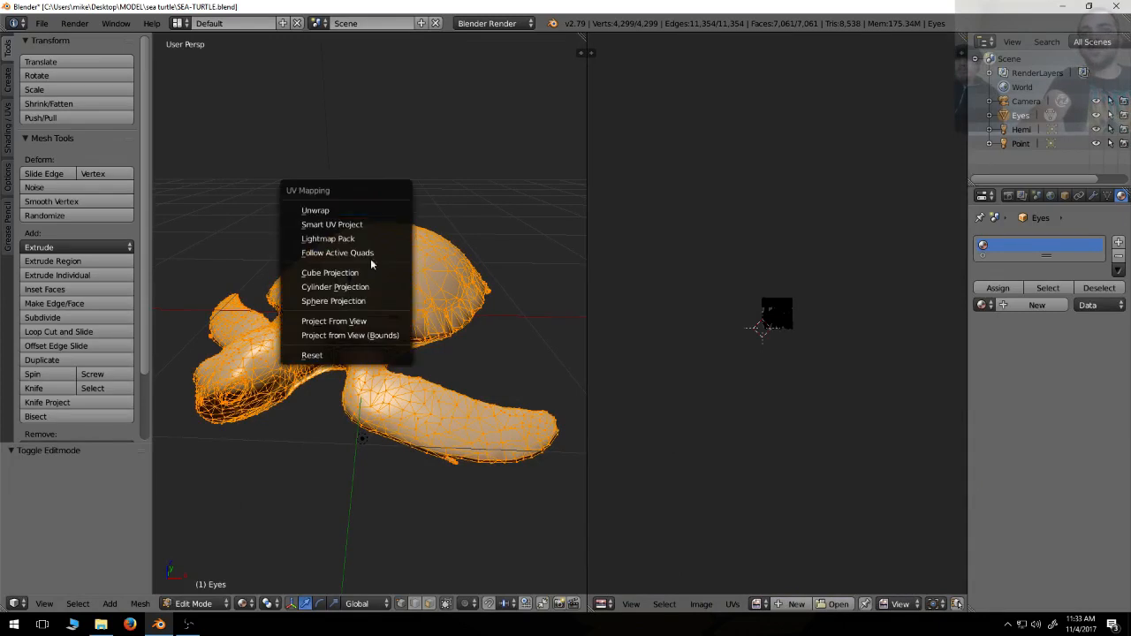
click(315, 355)
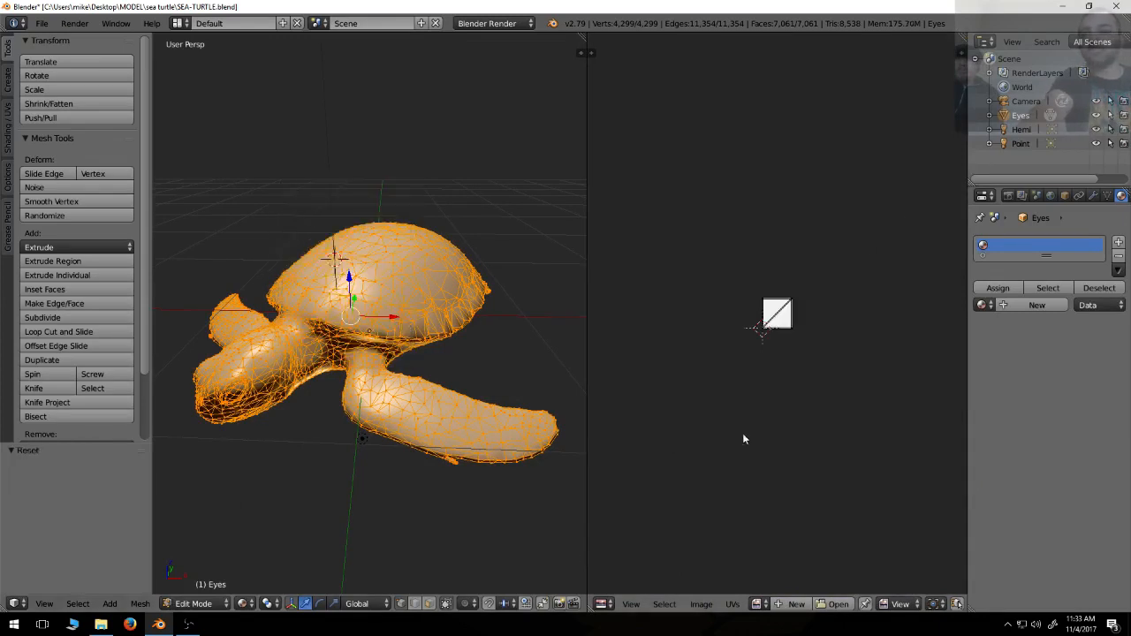
scroll(749, 440, up, 8)
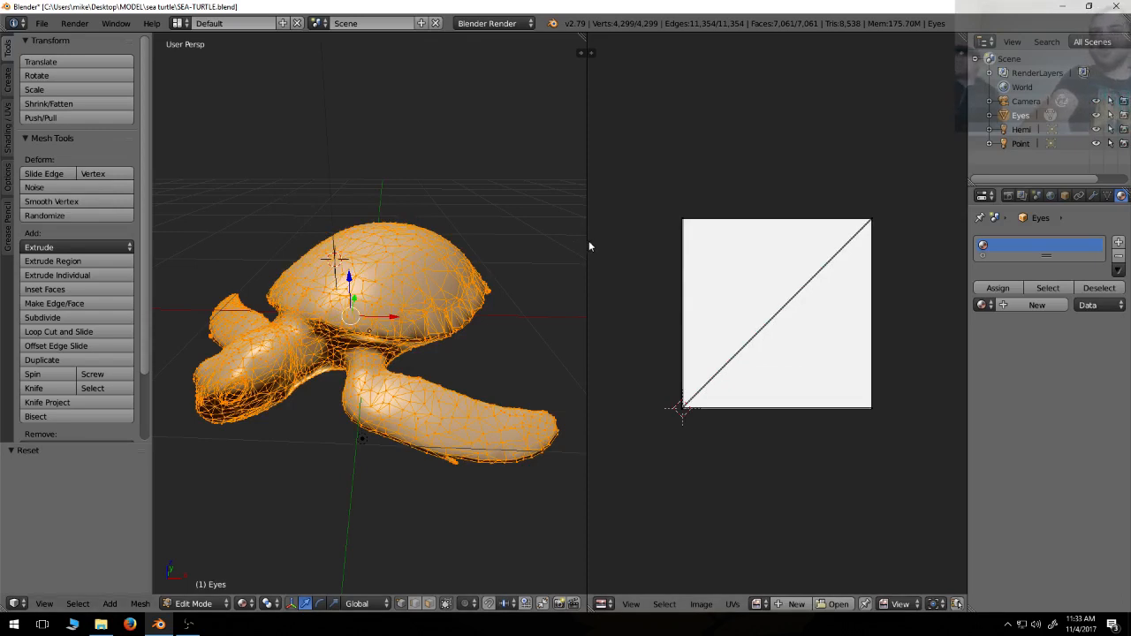
drag(586, 240, 656, 240)
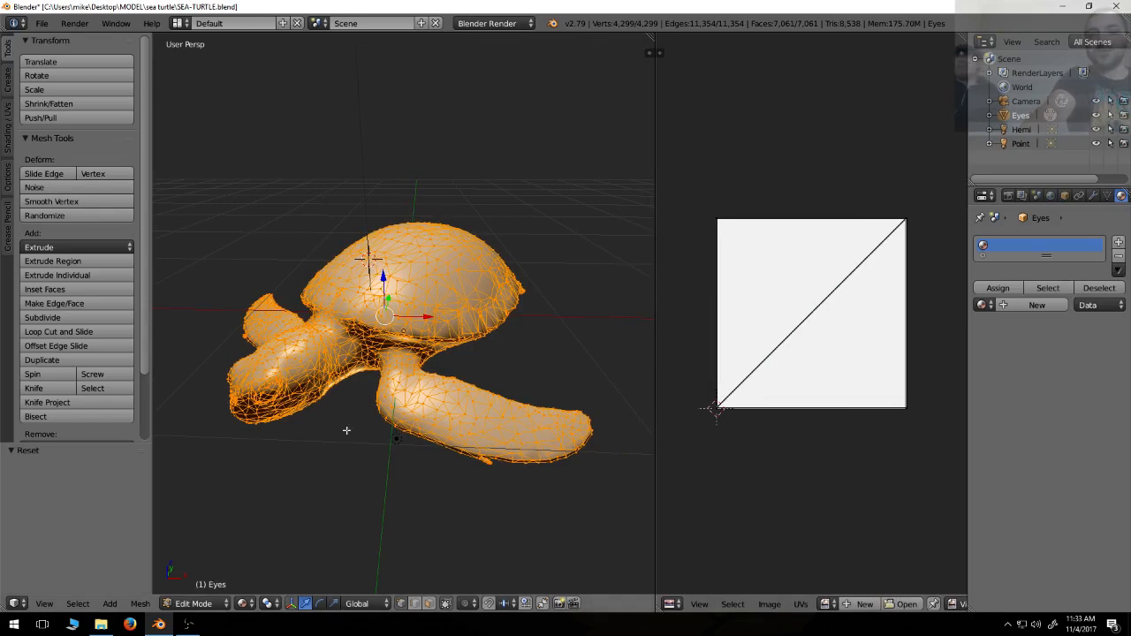
- Toggle the selection of the whole turtle mesh off and on, ending with all geometry selected
key(a)
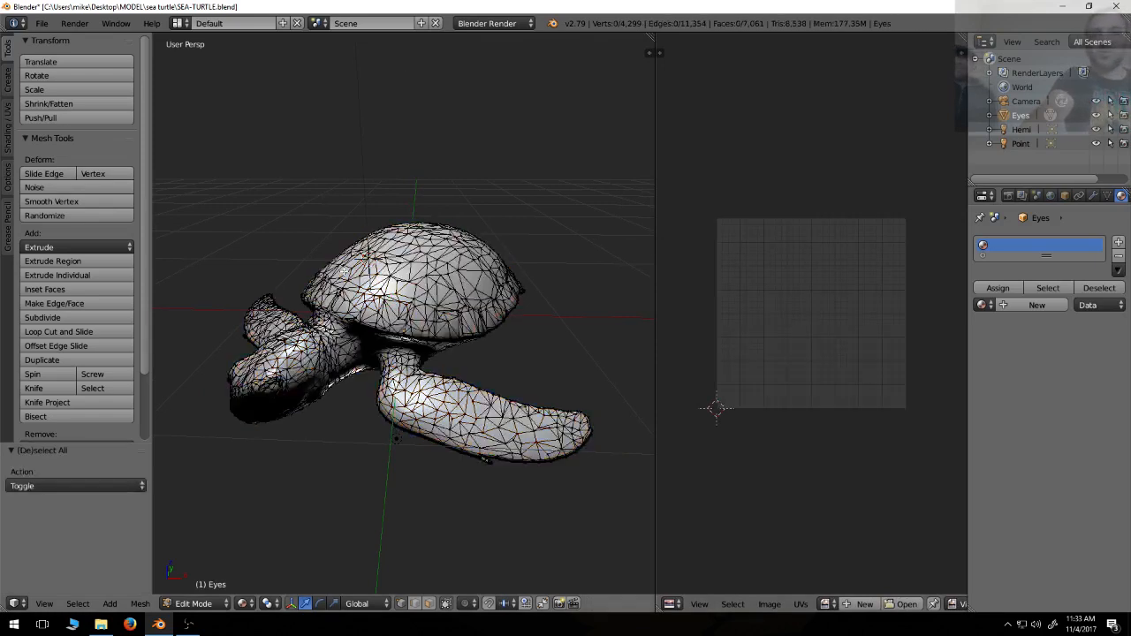
key(a)
key(a)
key(a)
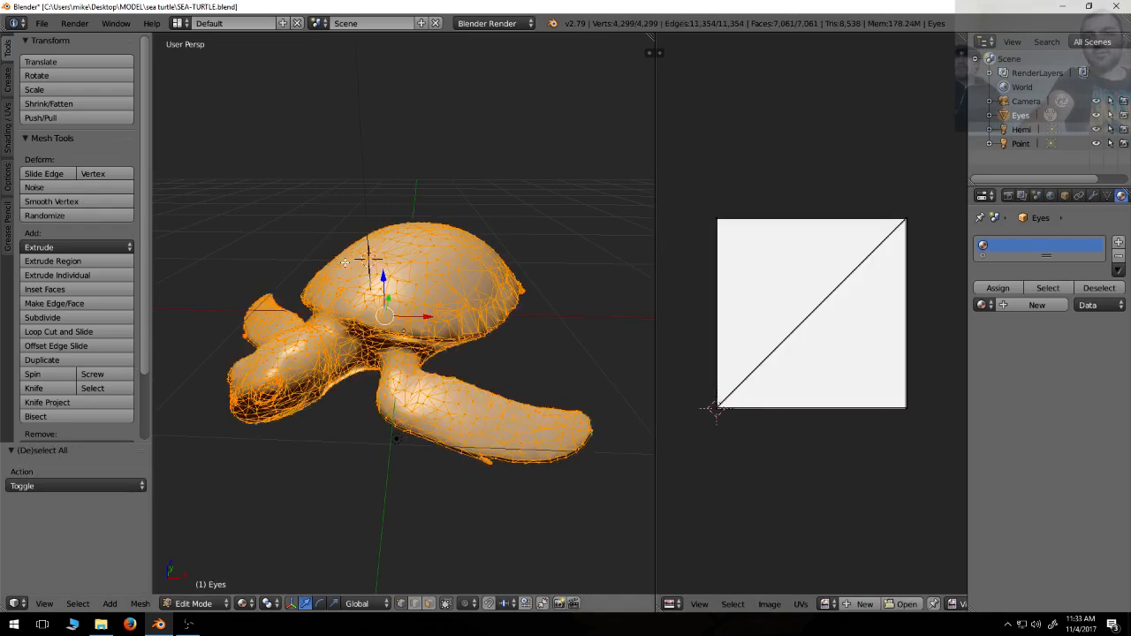
key(a)
key(a)
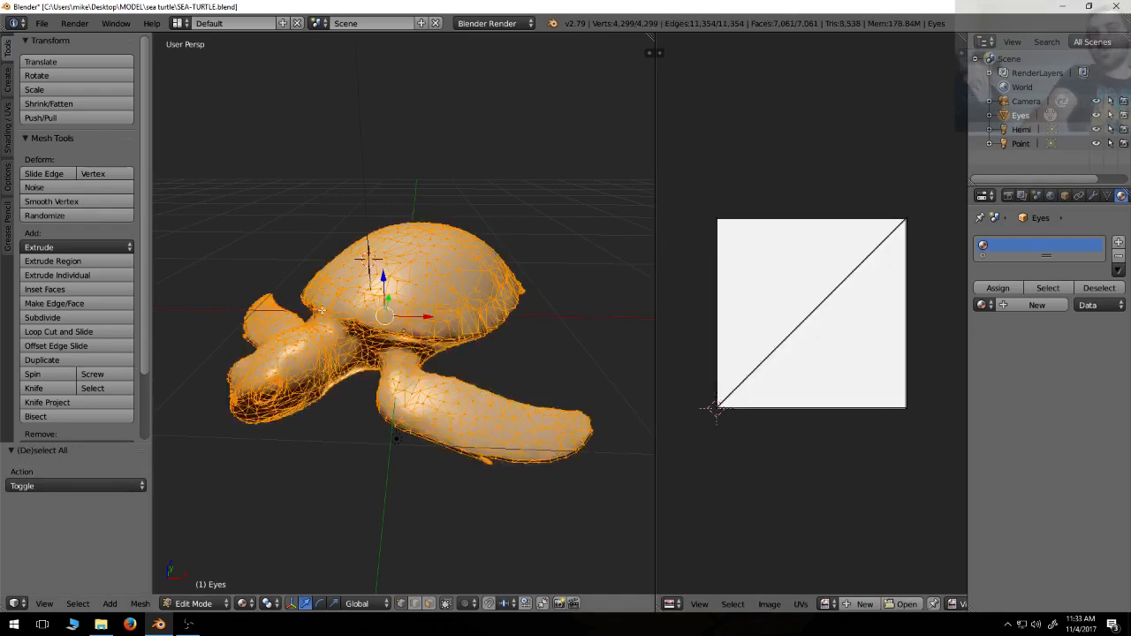
- Unwrap the entire turtle mesh with Smart UV Project, setting the island margin to 0.05
middle_drag(359, 329, 311, 306)
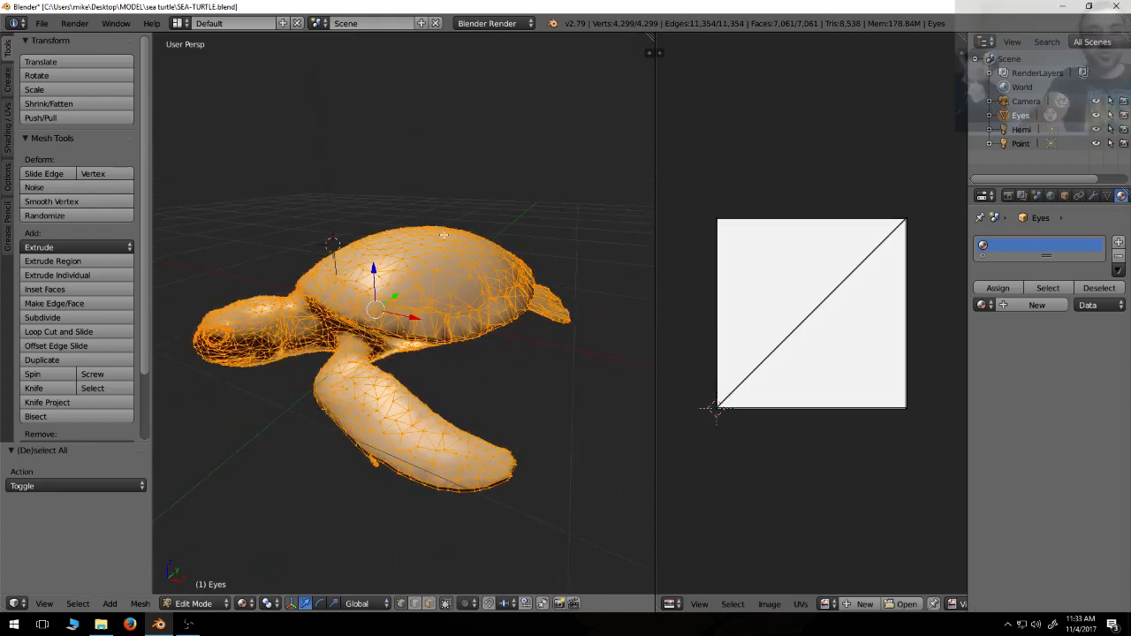
key(u)
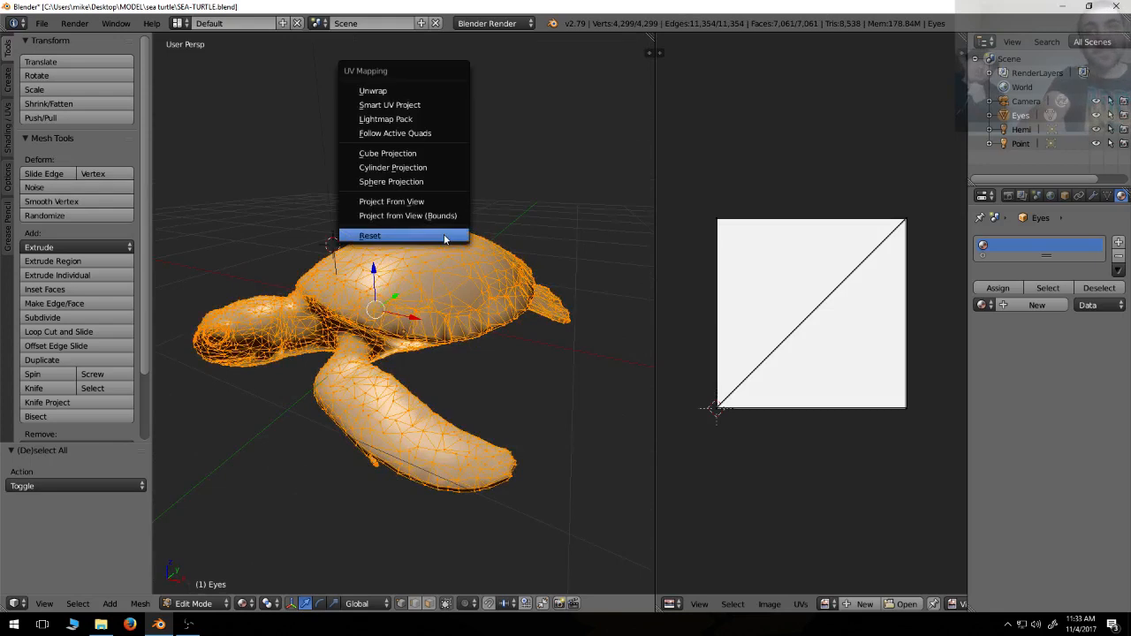
click(433, 105)
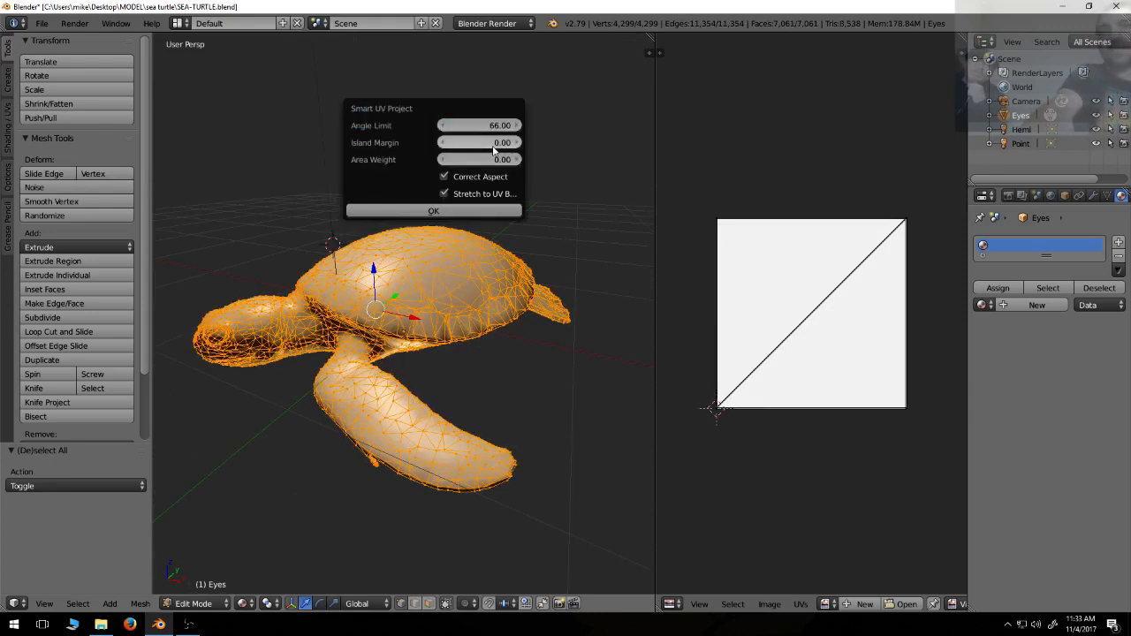
click(451, 142)
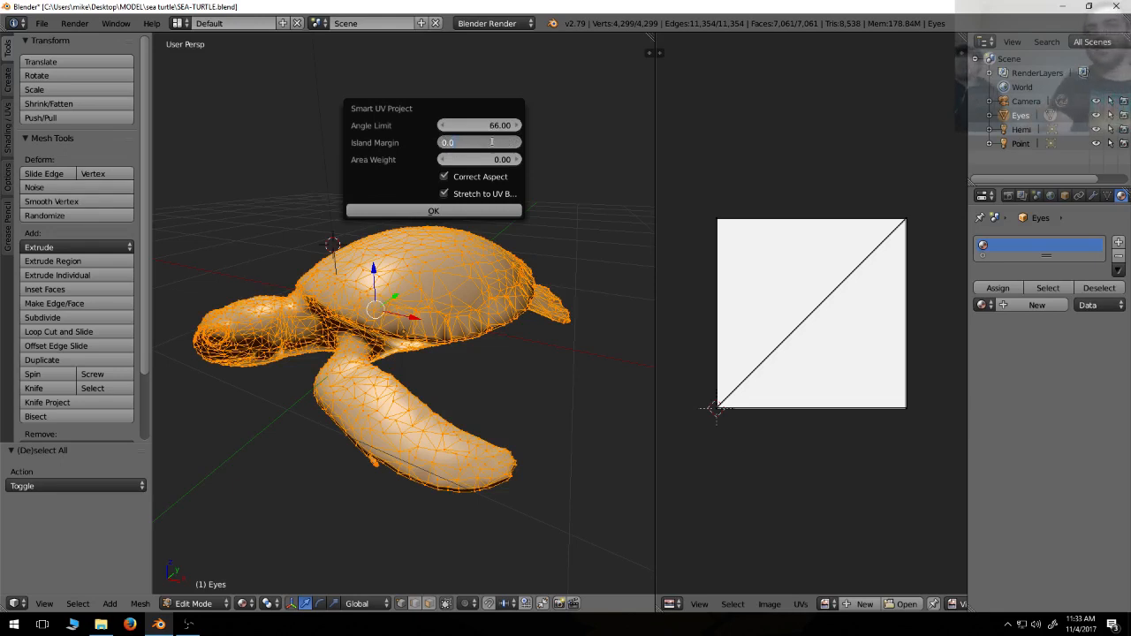
text(5)
key(Return)
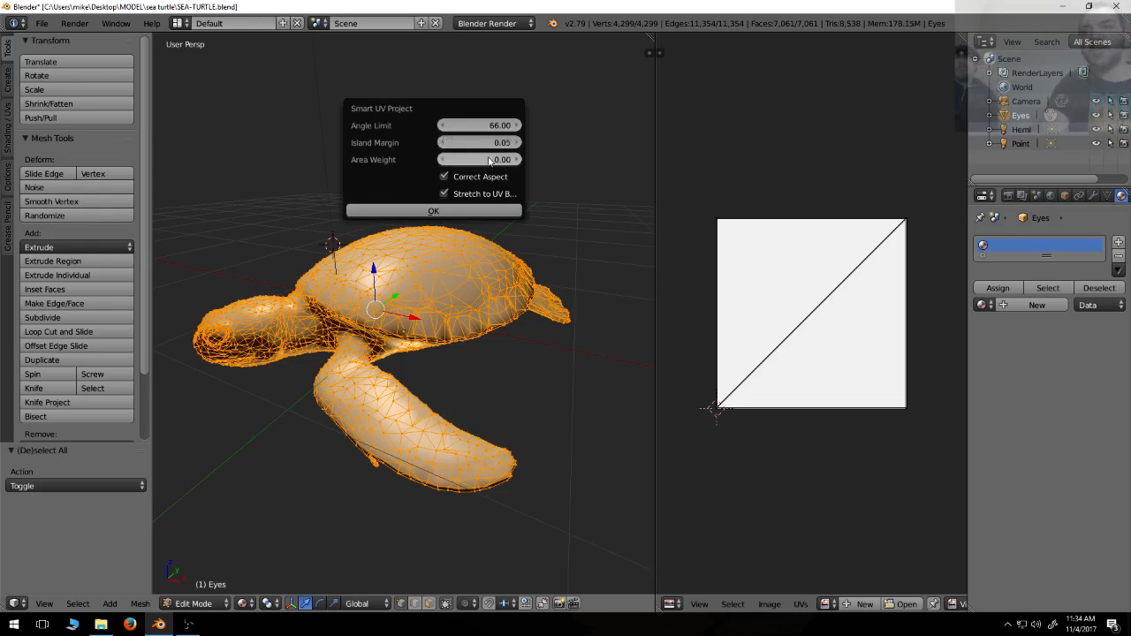
click(433, 212)
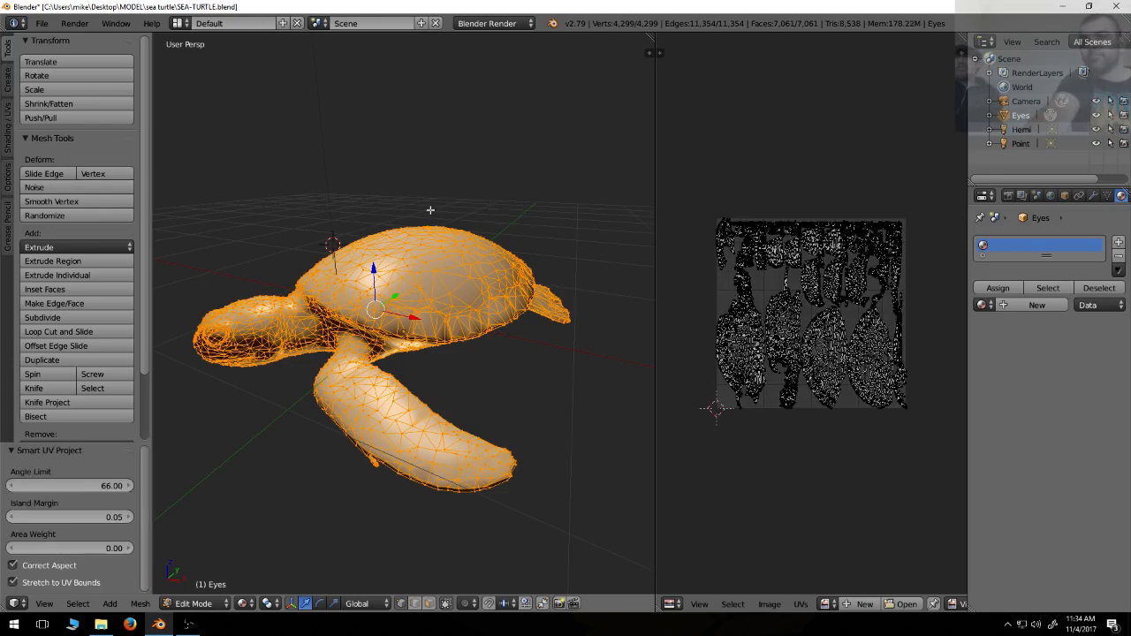
- Widen the UV/Image Editor area at the expense of the 3D view to give the UV layout more room
scroll(814, 337, up, 3)
scroll(814, 338, down, 1)
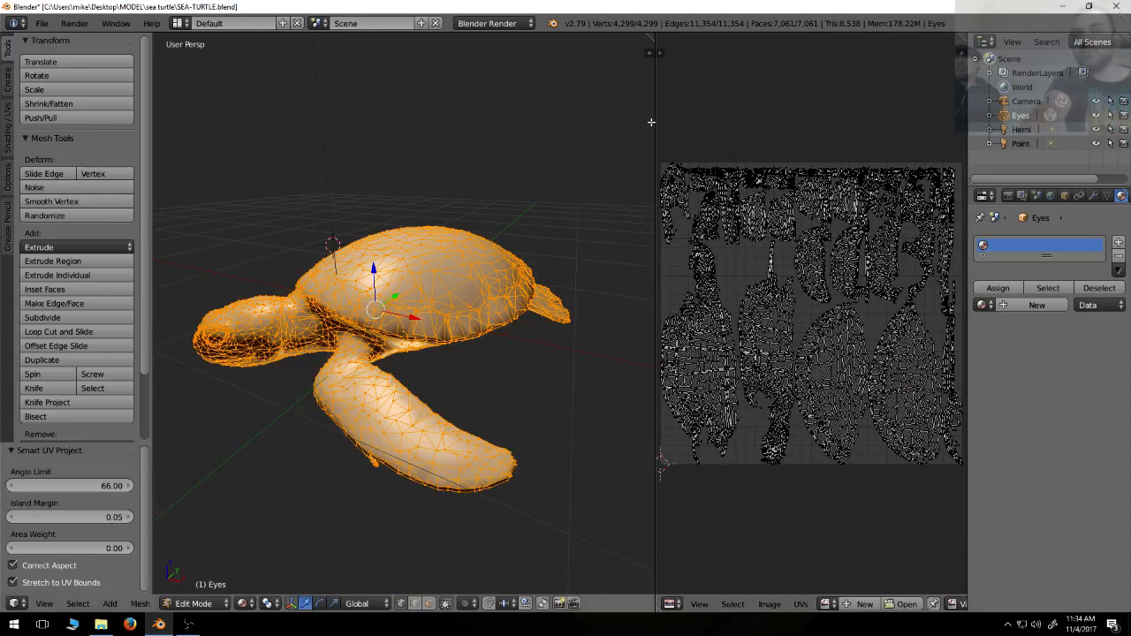
drag(656, 115, 553, 131)
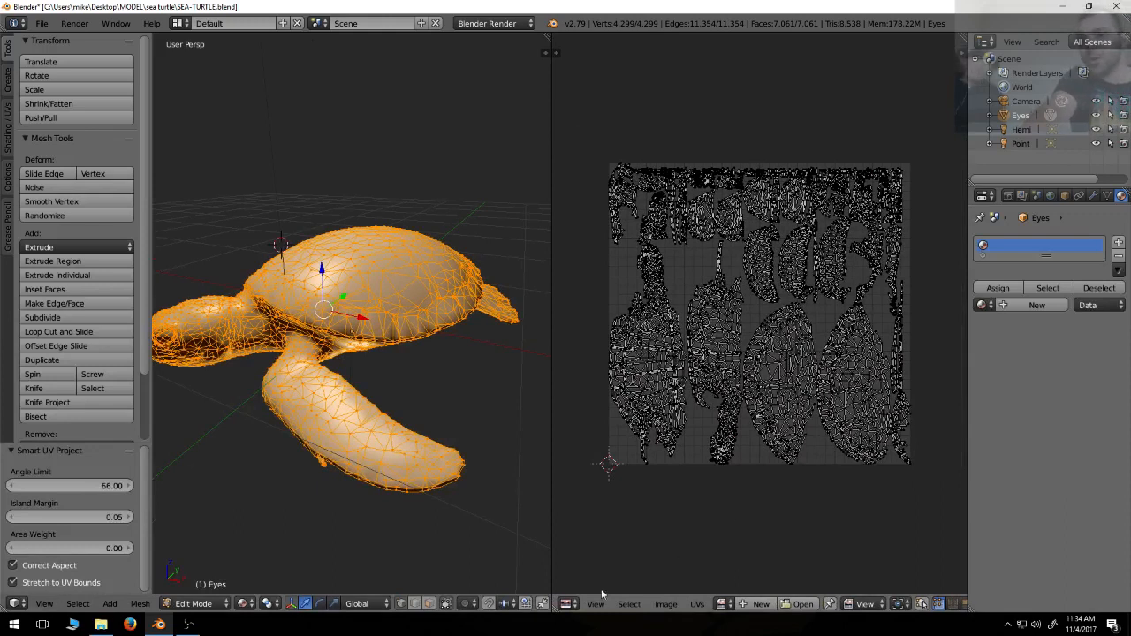
- Create a new blank image named sea_turtle_image with a width and height of 2048 px in the UV/Image Editor
click(757, 605)
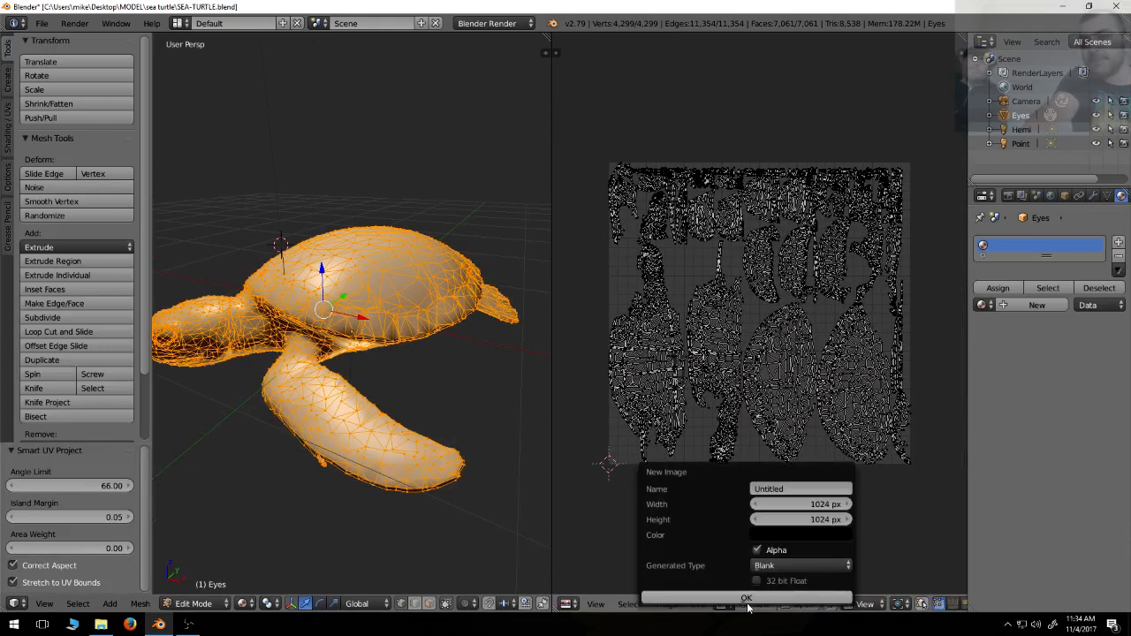
click(804, 490)
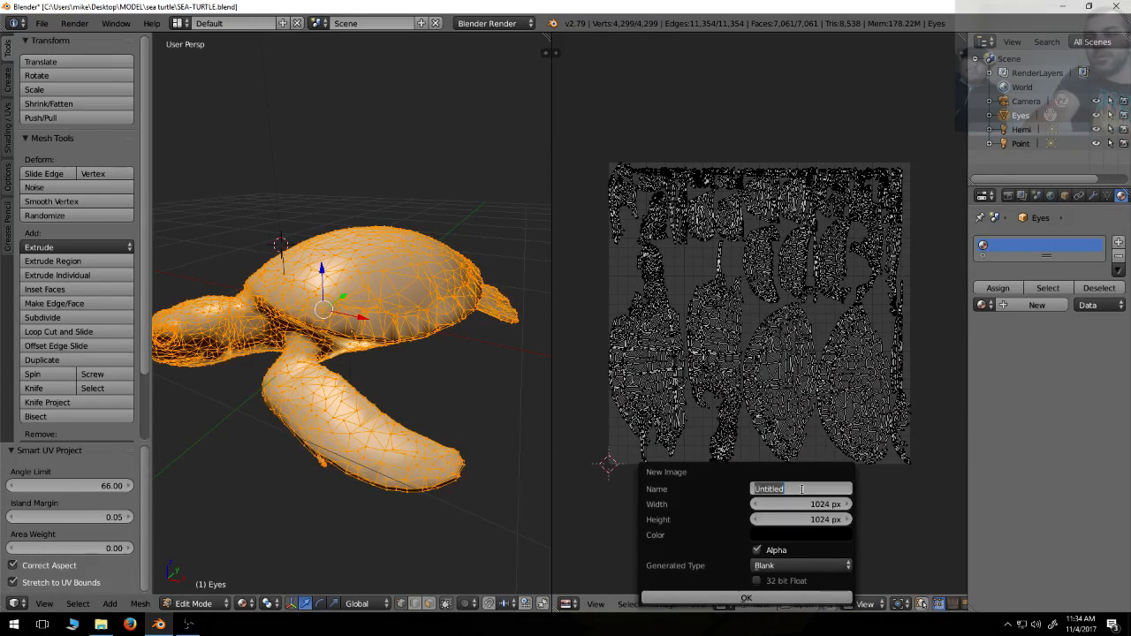
text(sea)
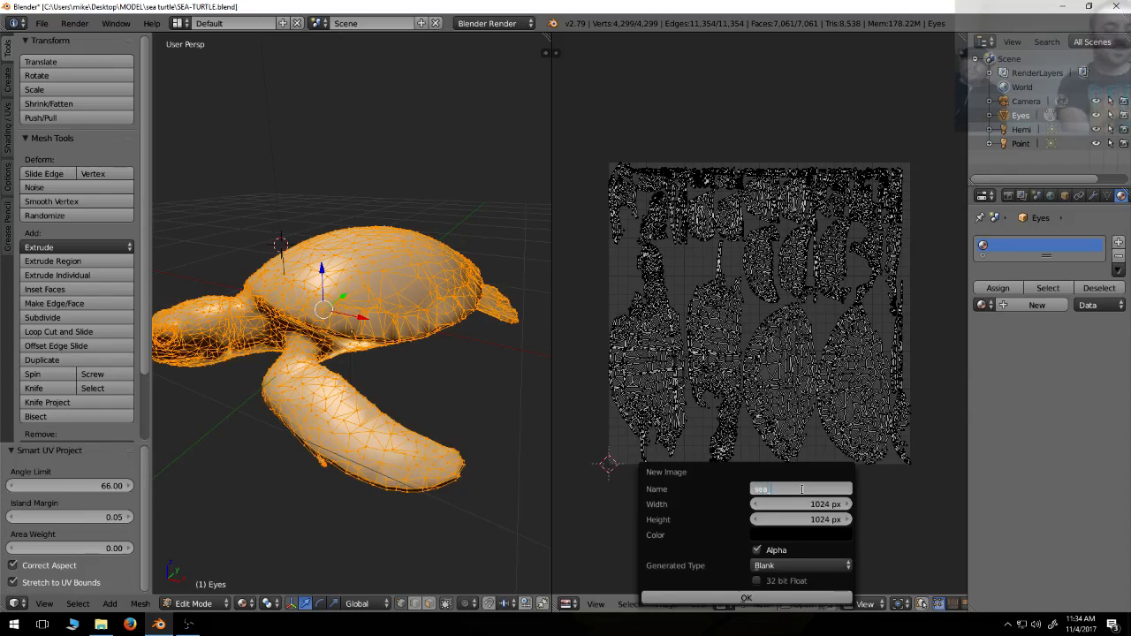
text(_turtle)
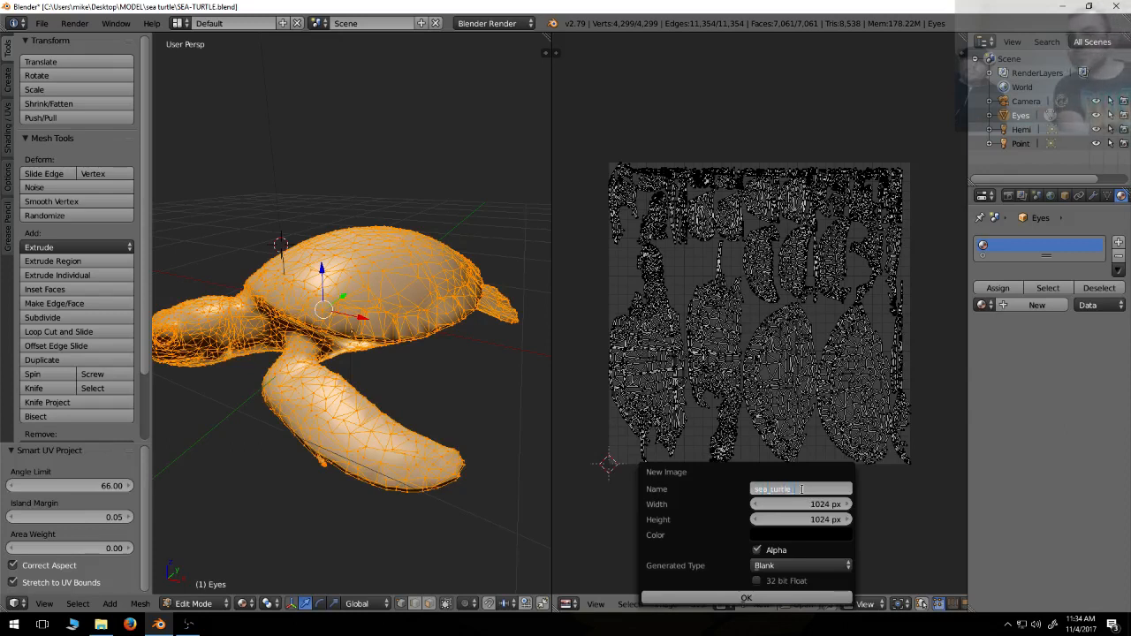
text(_image)
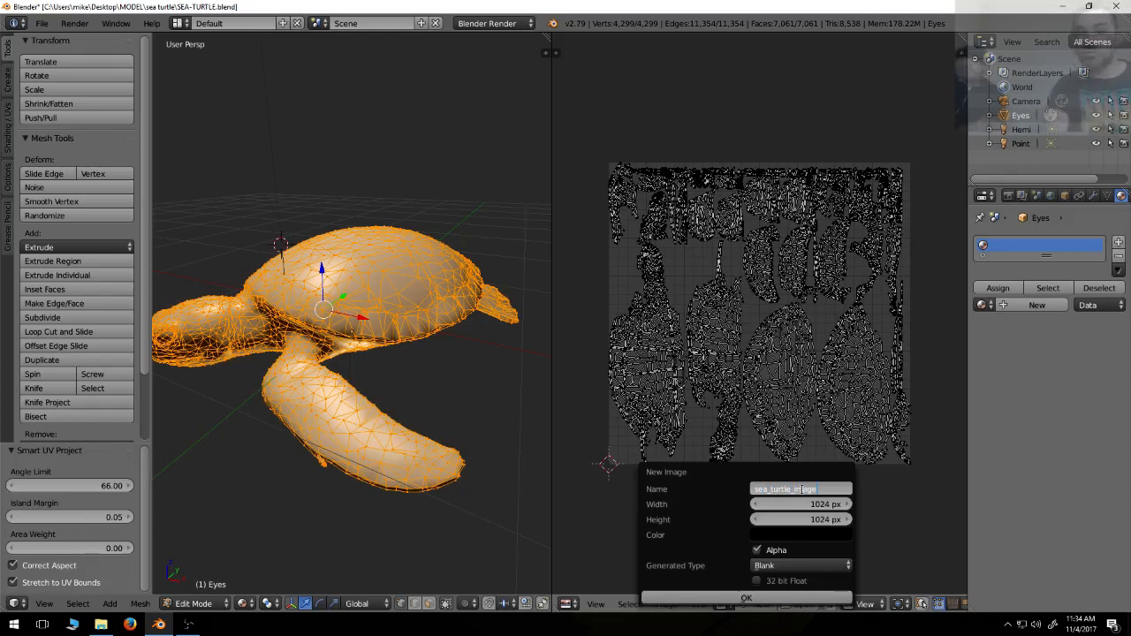
key(Tab)
text(204)
key(Tab)
text(20)
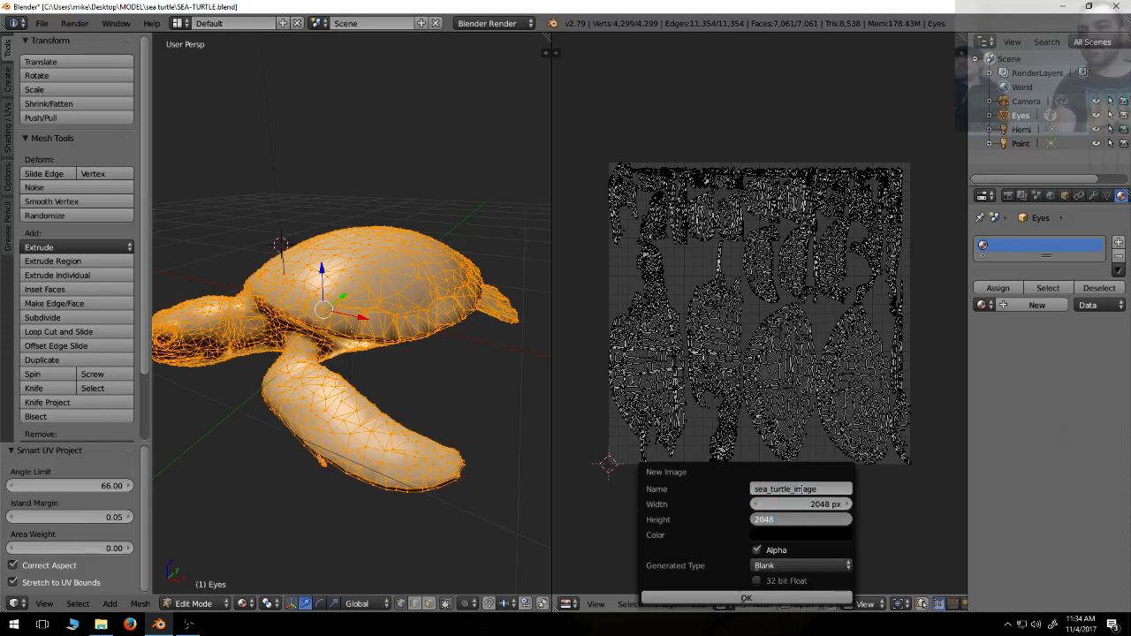
key(Tab)
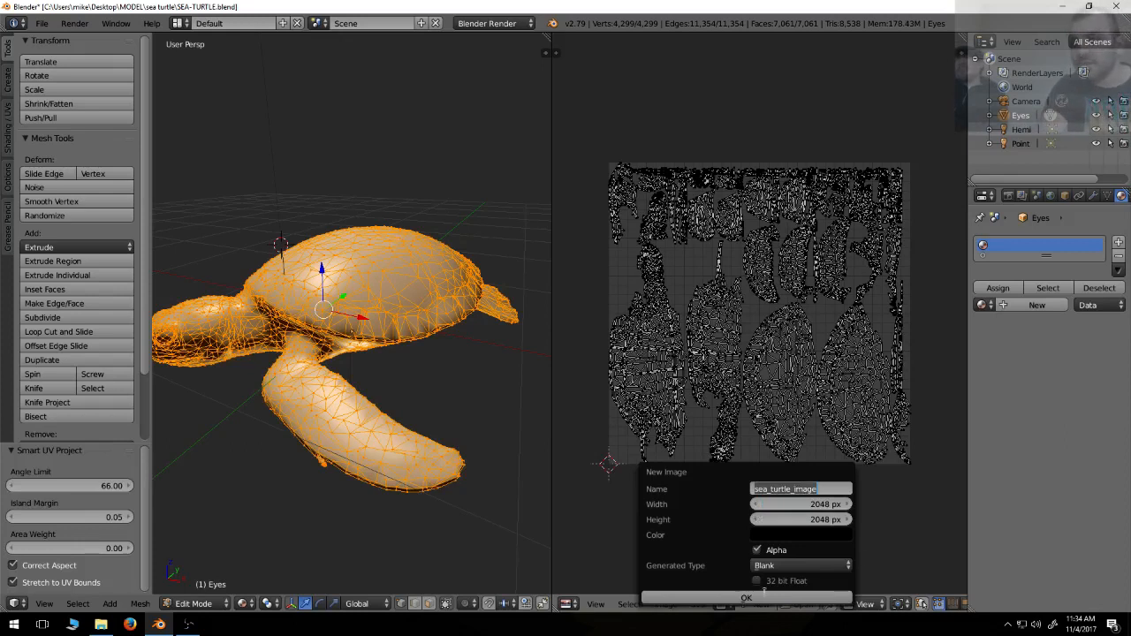
click(733, 598)
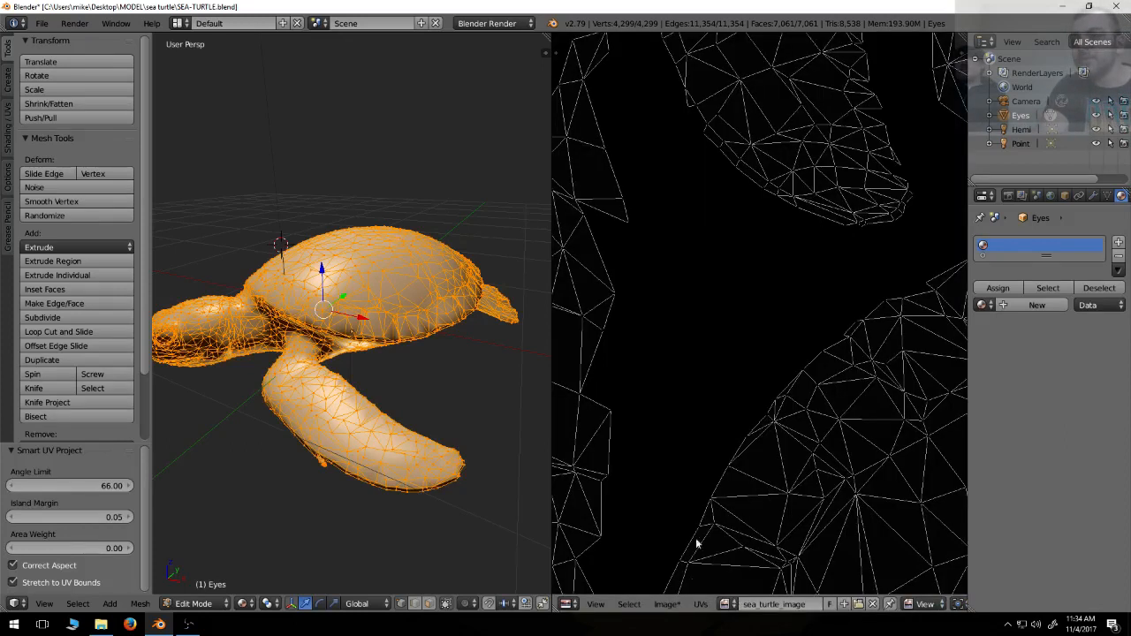
- Save the new texture image as sea_turtle_image.png in the sea turtle folder
scroll(763, 296, down, 8)
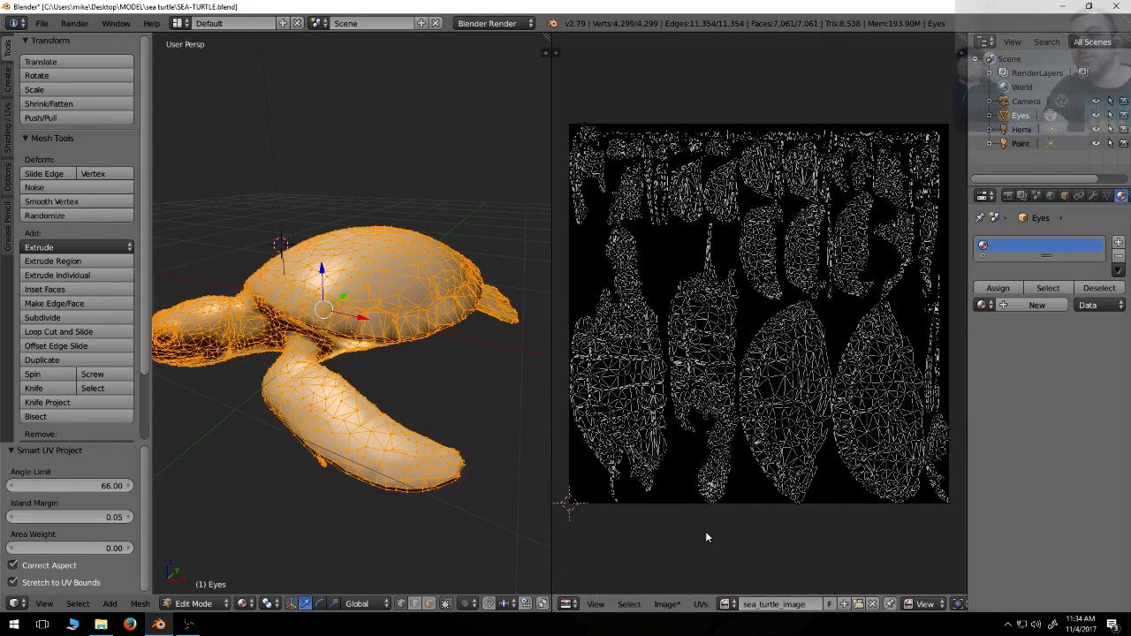
click(670, 605)
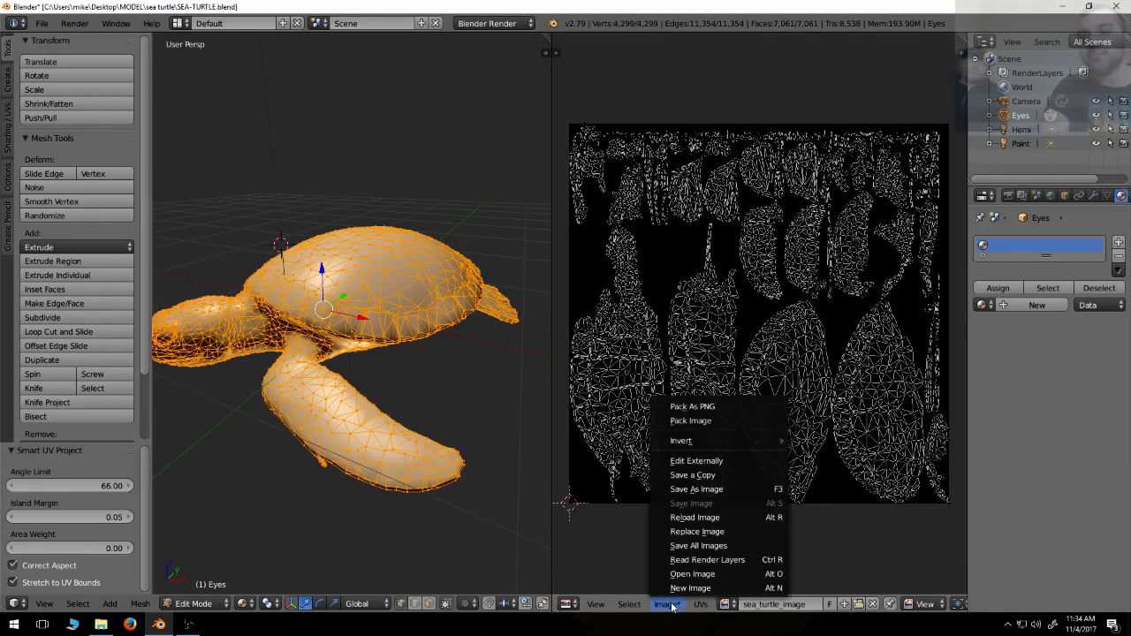
click(699, 488)
click(197, 78)
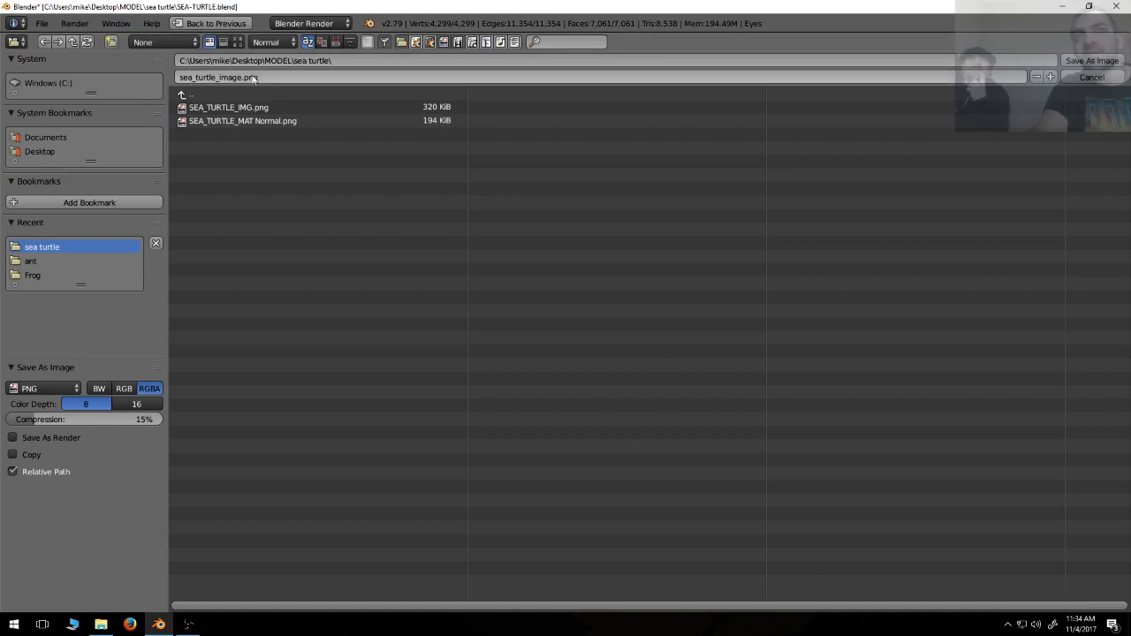
click(1078, 62)
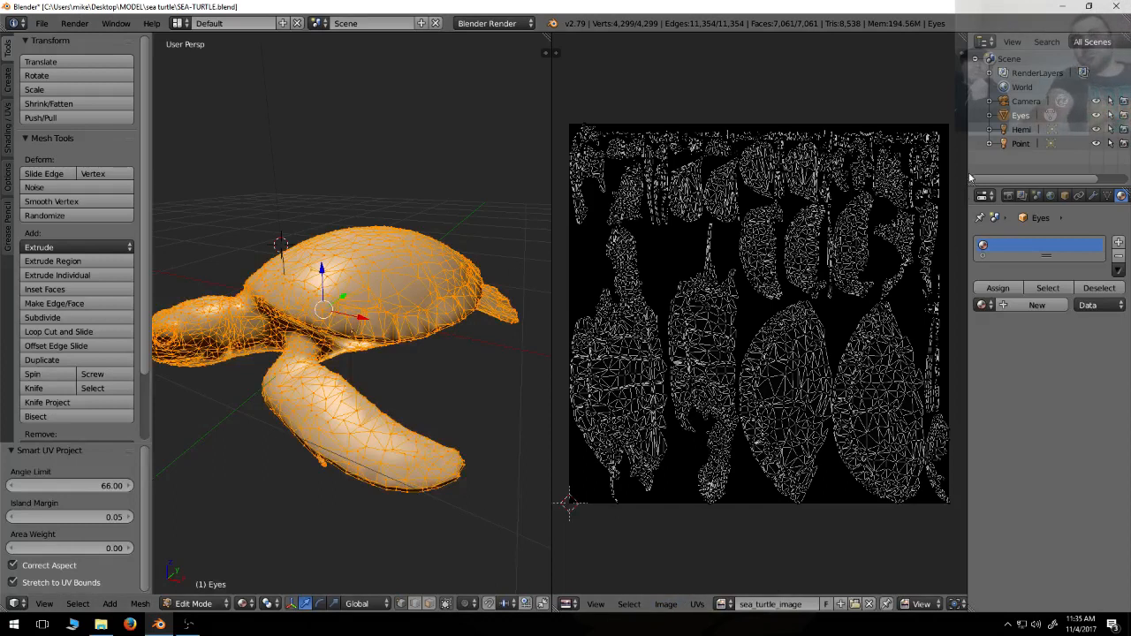
- Widen the Properties editor so all its categories fit, and show the turtle's material settings
mouse_move(969, 177)
mouse_down()
mouse_move(925, 190)
mouse_move(988, 189)
mouse_up()
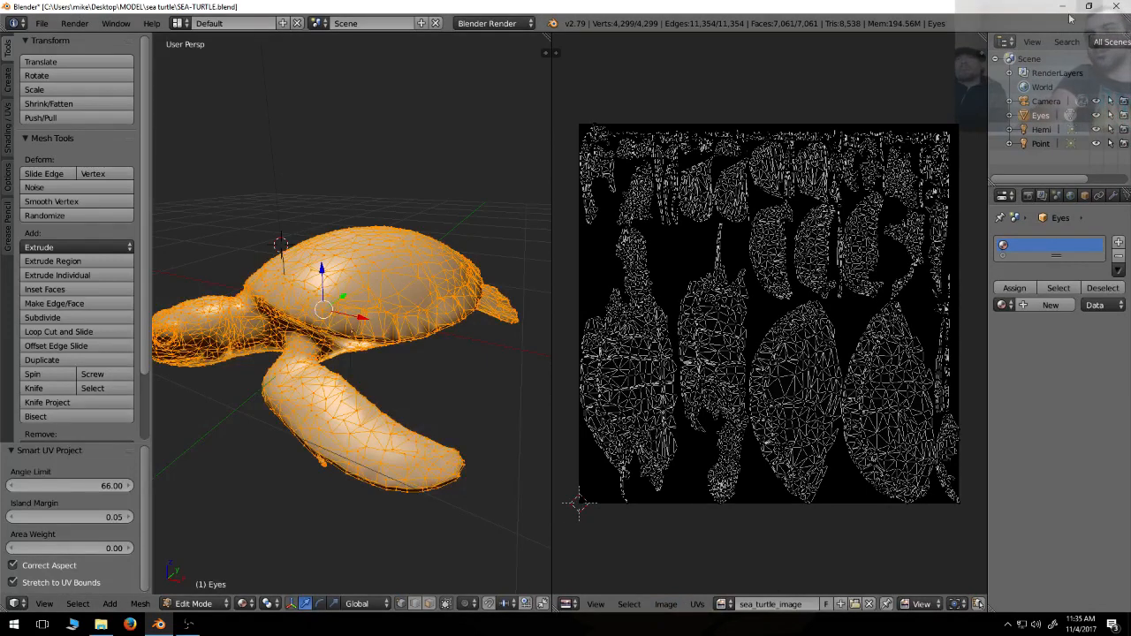
drag(987, 117, 942, 117)
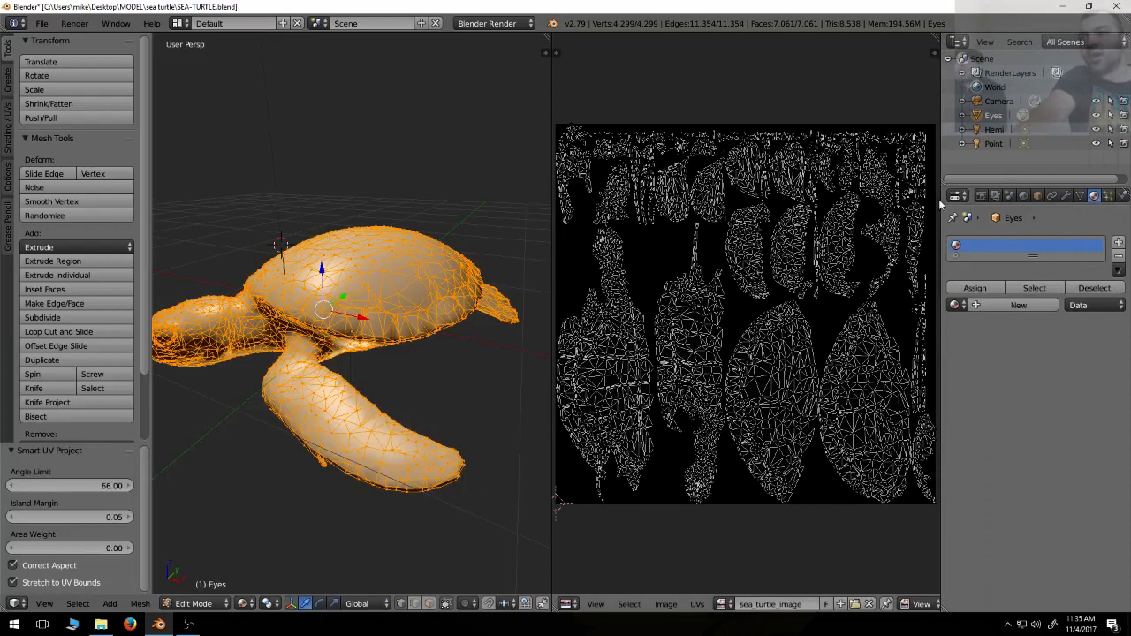
drag(939, 200, 911, 200)
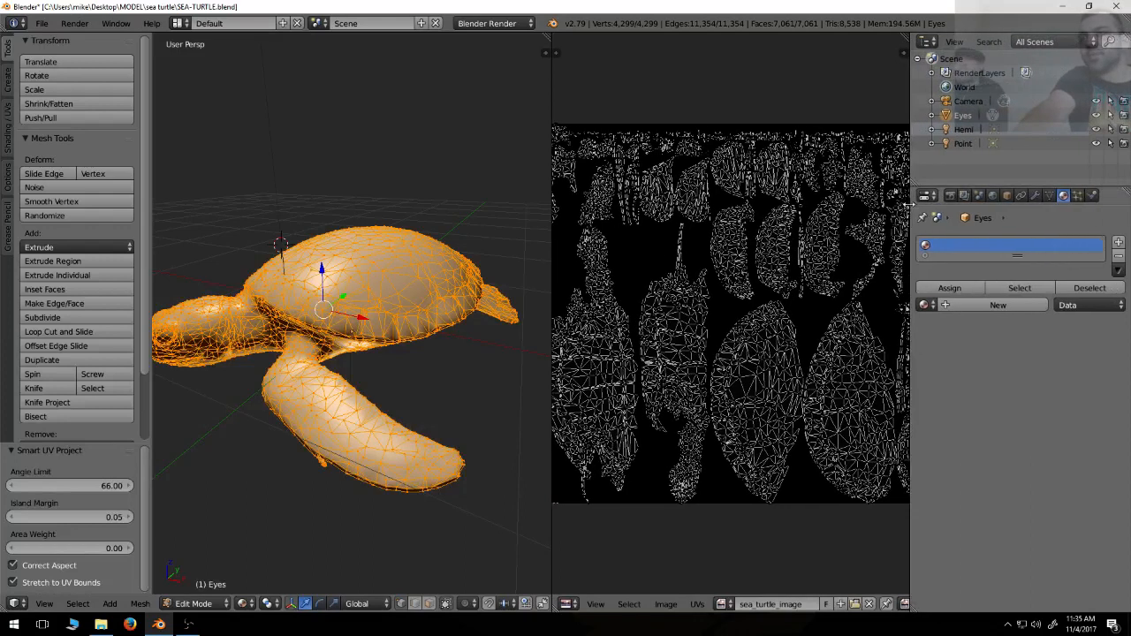
click(1037, 197)
click(1022, 197)
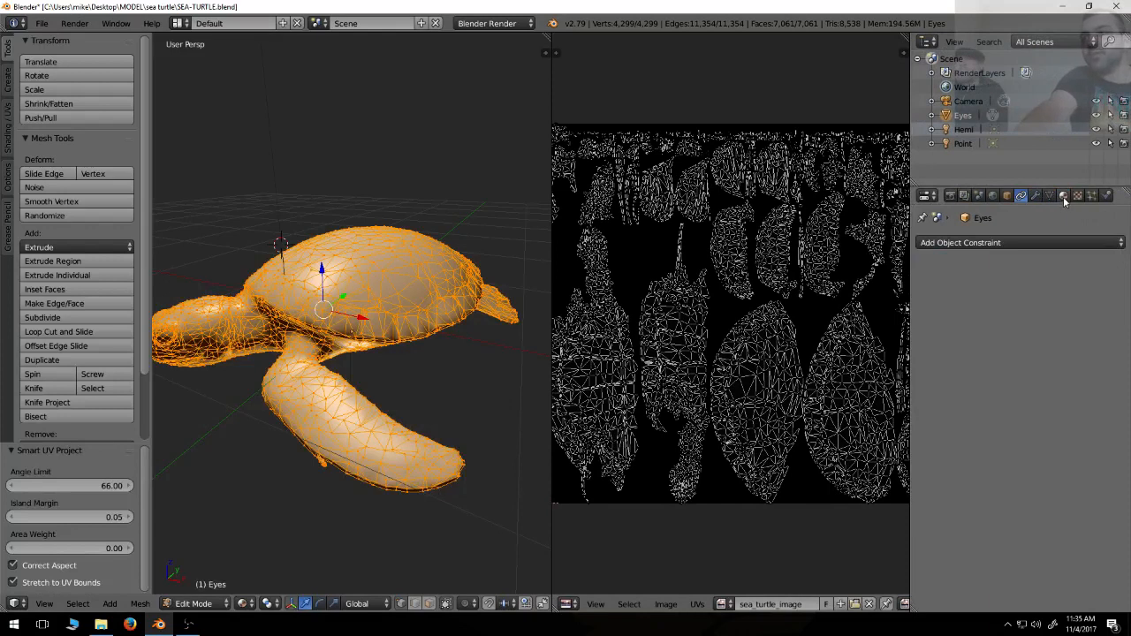
click(1065, 197)
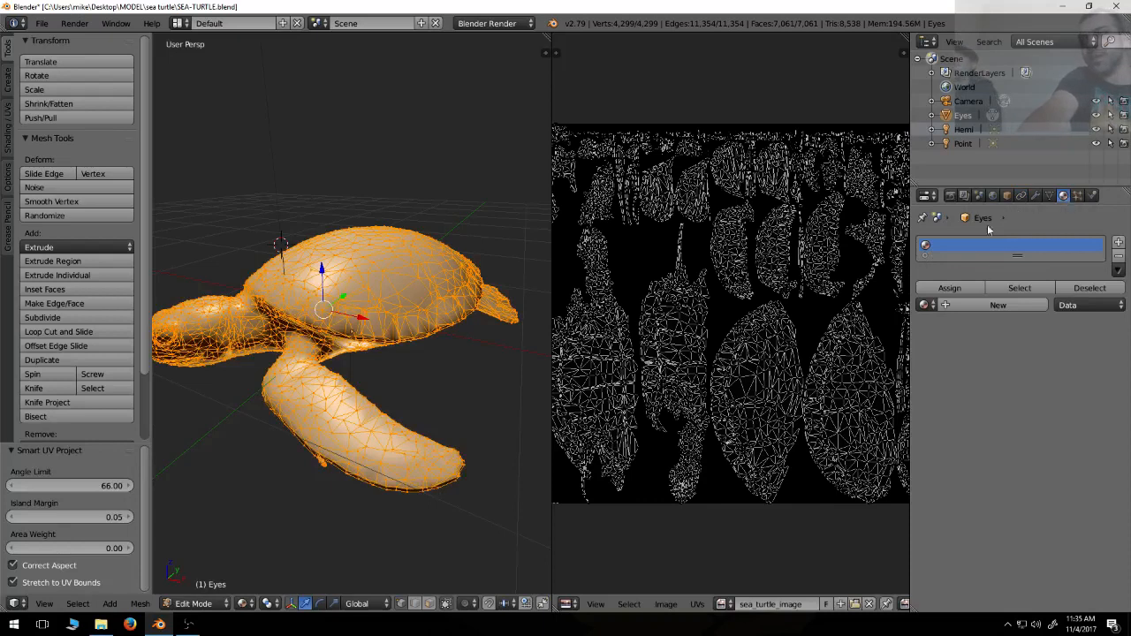
- Add a new material to the turtle's empty material slot and name it sea_turtle_material
click(1003, 306)
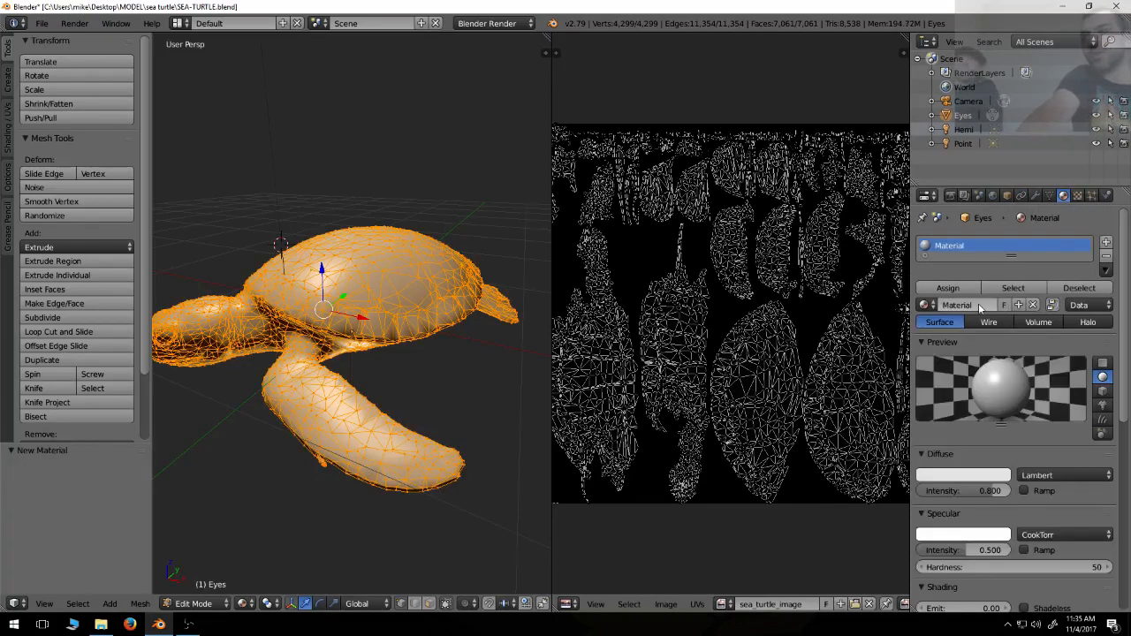
click(978, 305)
key(BackSpace)
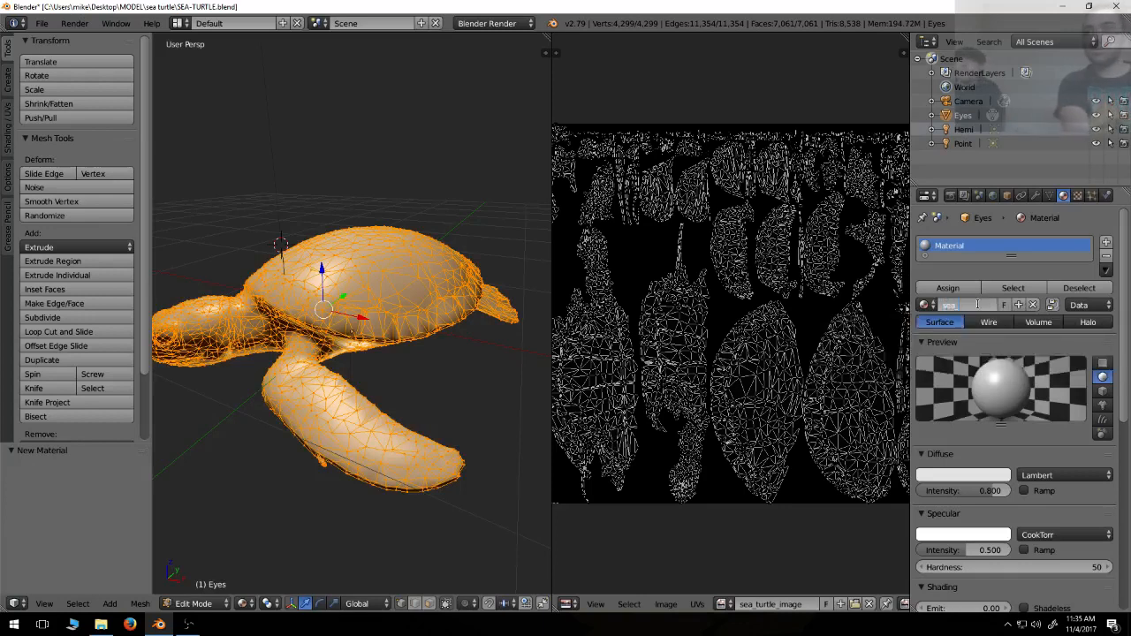
text(sea_turtle_material)
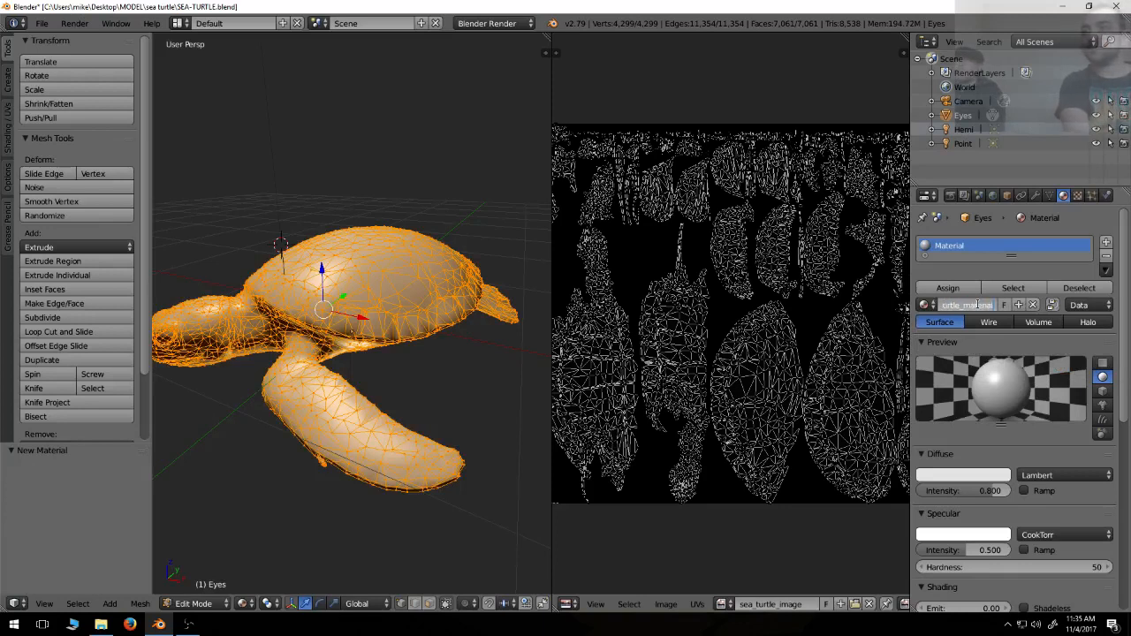
key(Return)
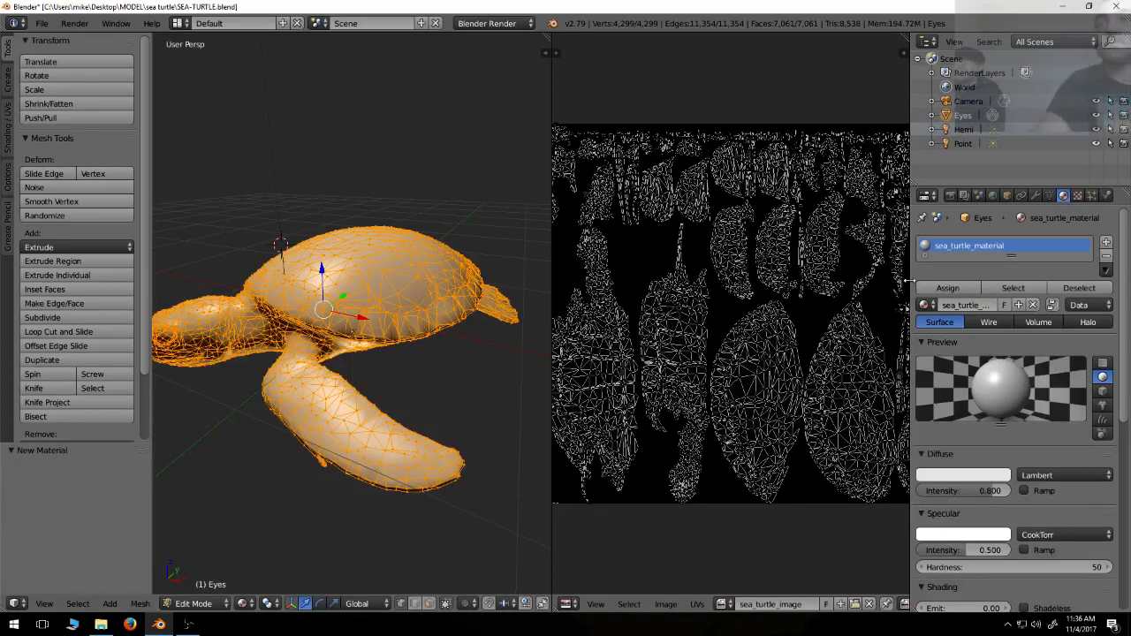
- Add a new texture to the turtle's material and name it sea_turtle_texture
scroll(647, 322, down, 1)
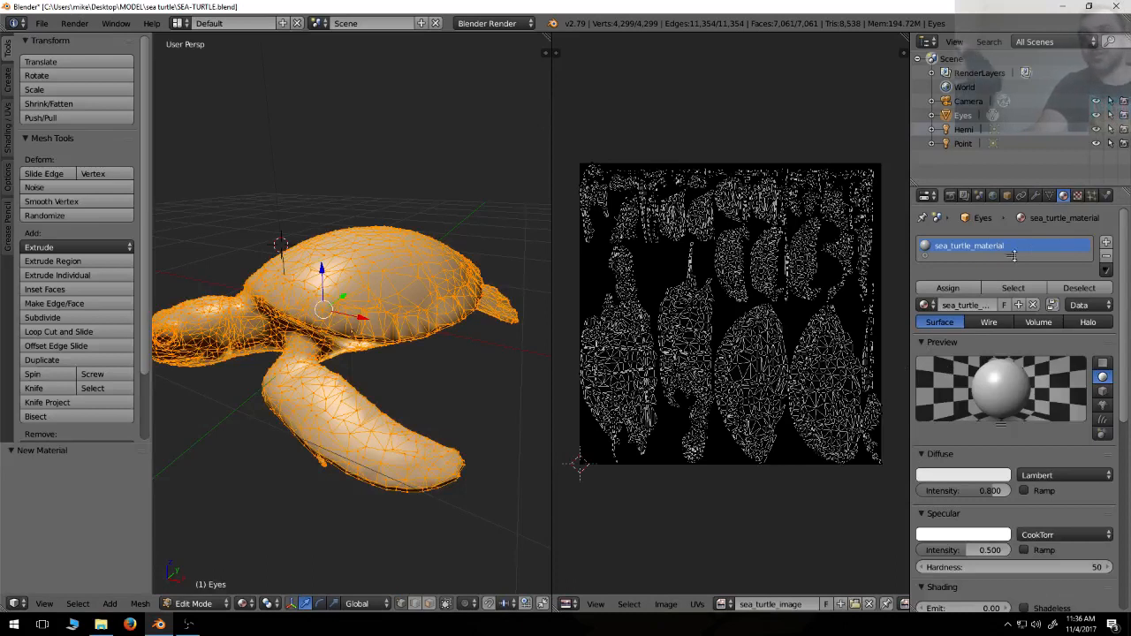
click(1078, 196)
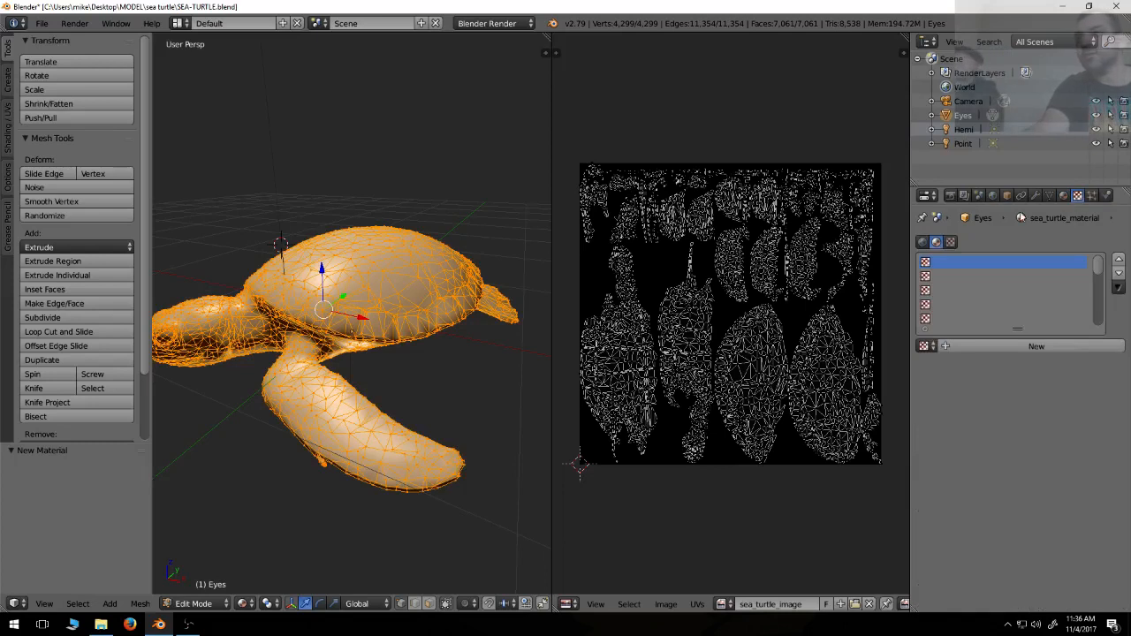
click(1010, 349)
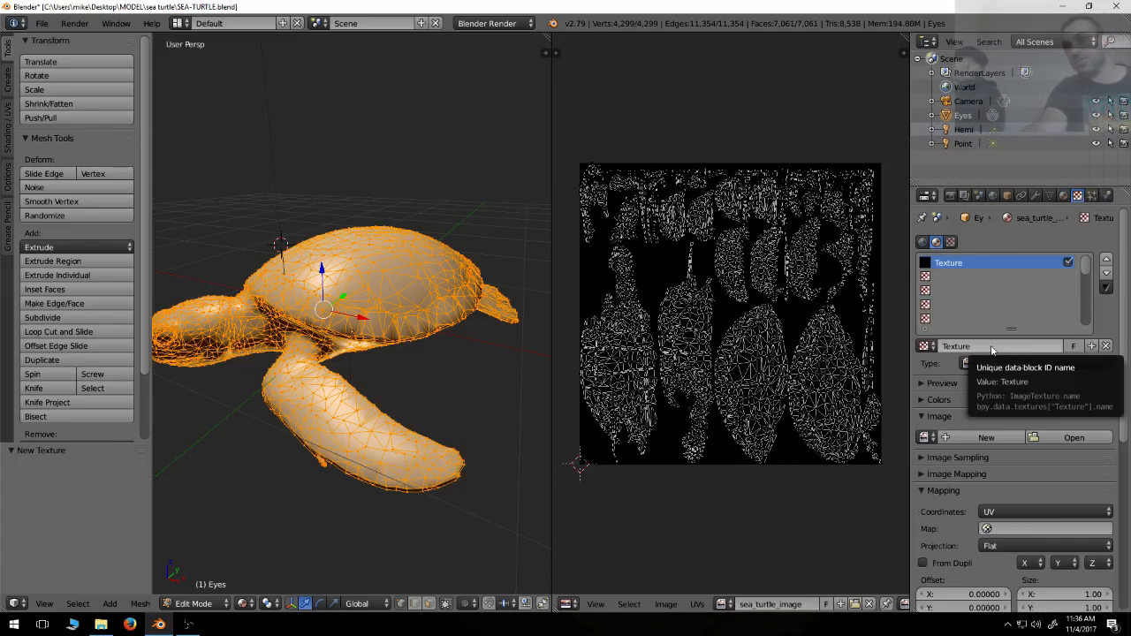
click(990, 346)
key(BackSpace)
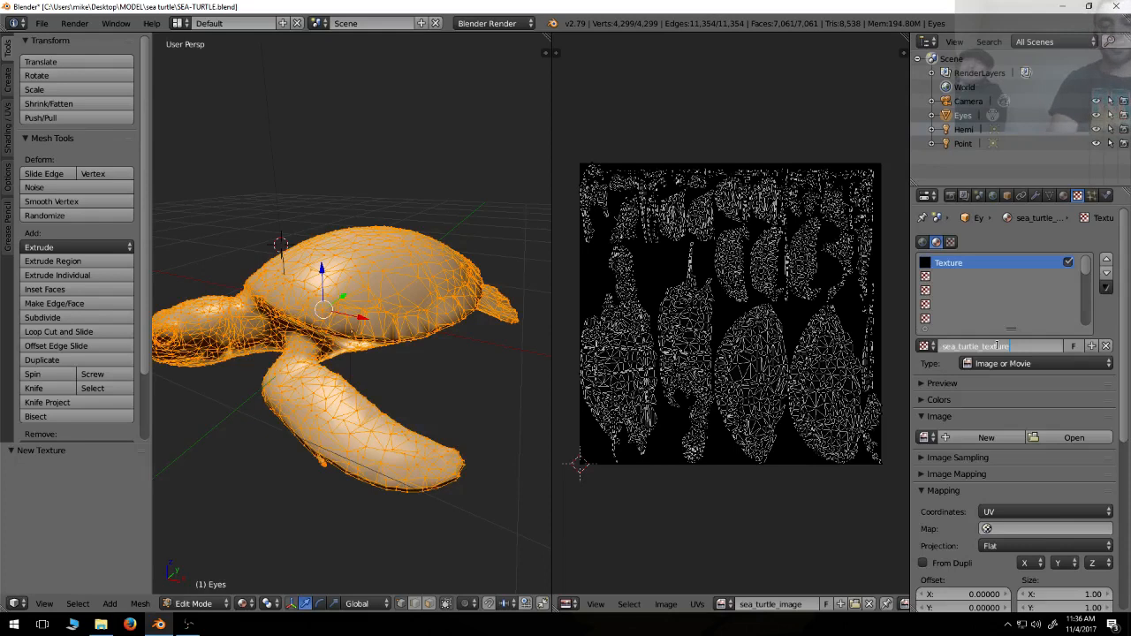
key(Return)
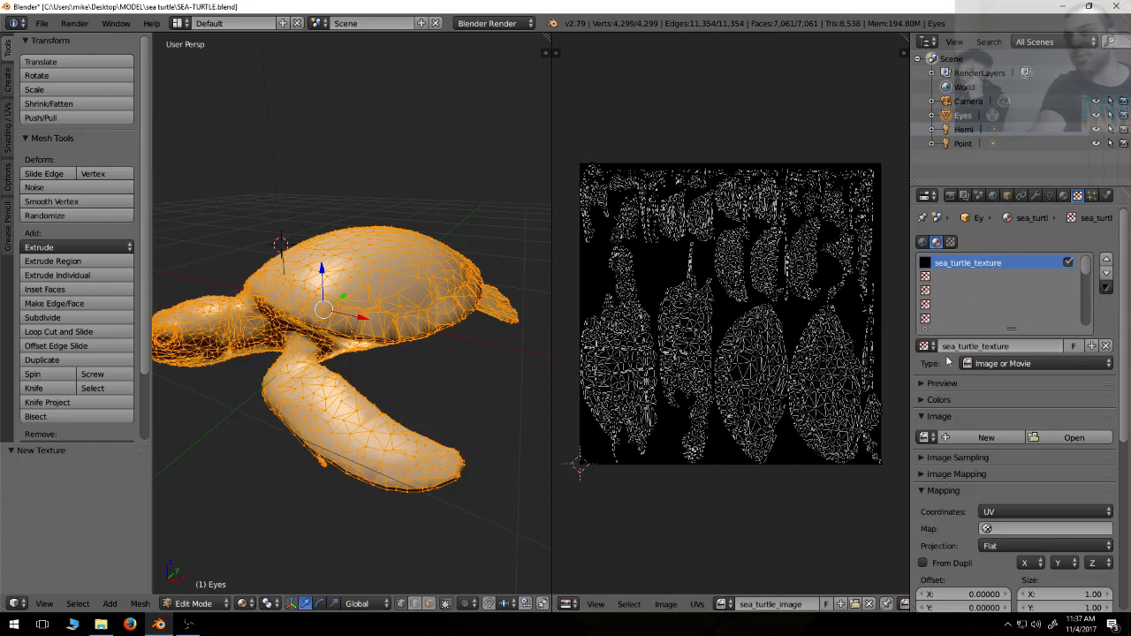
- Assign the existing sea_turtle_image as the image source of the turtle's texture
click(925, 416)
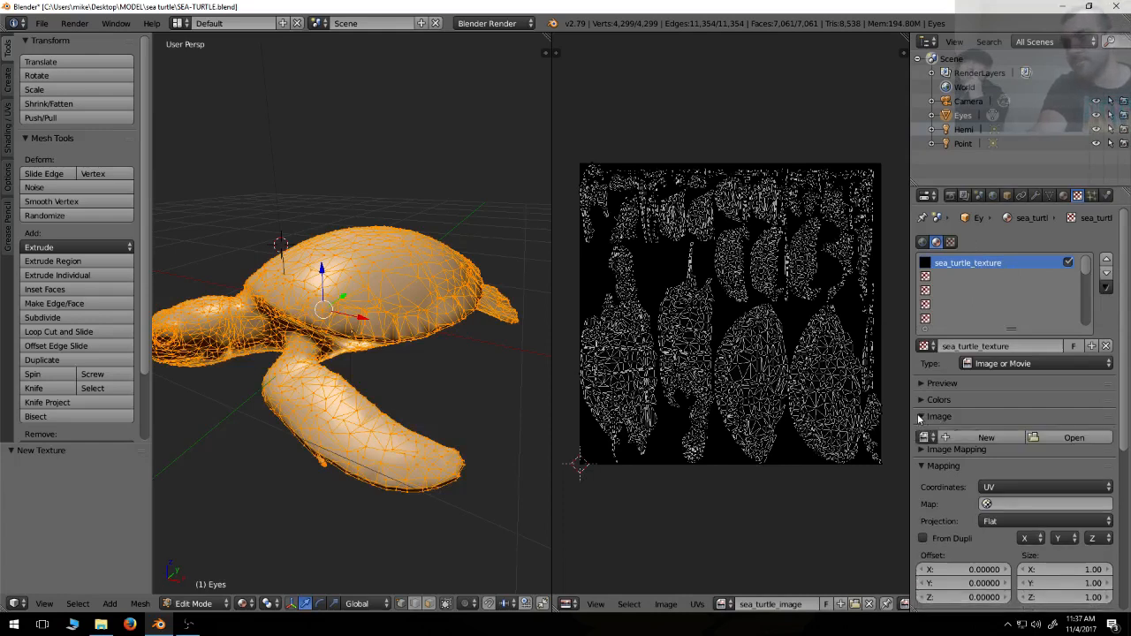
click(920, 417)
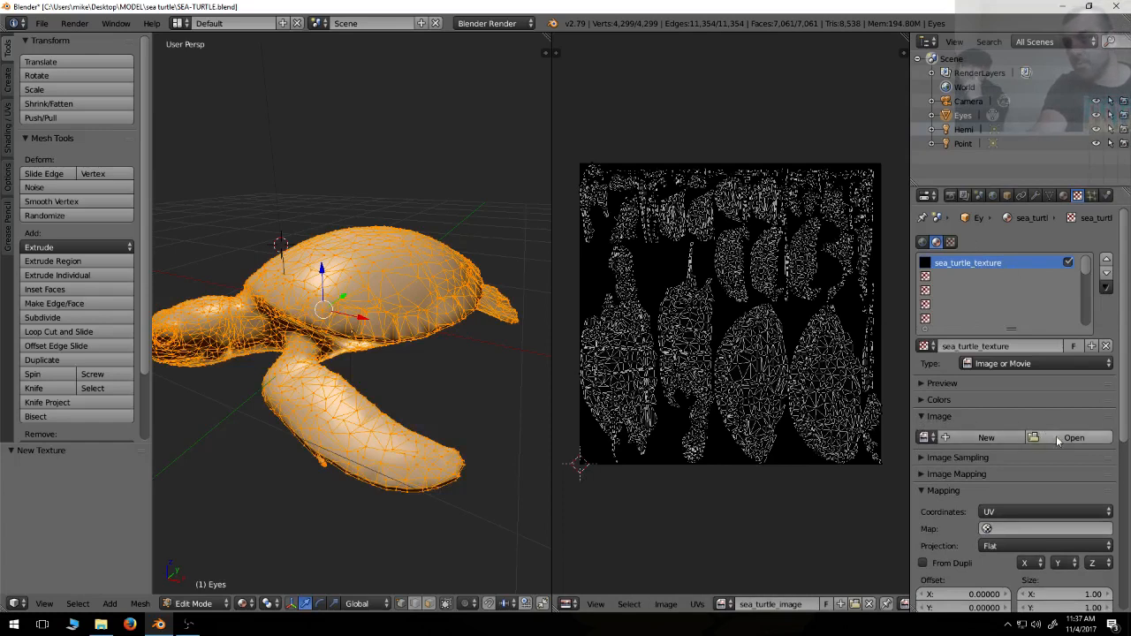
click(926, 437)
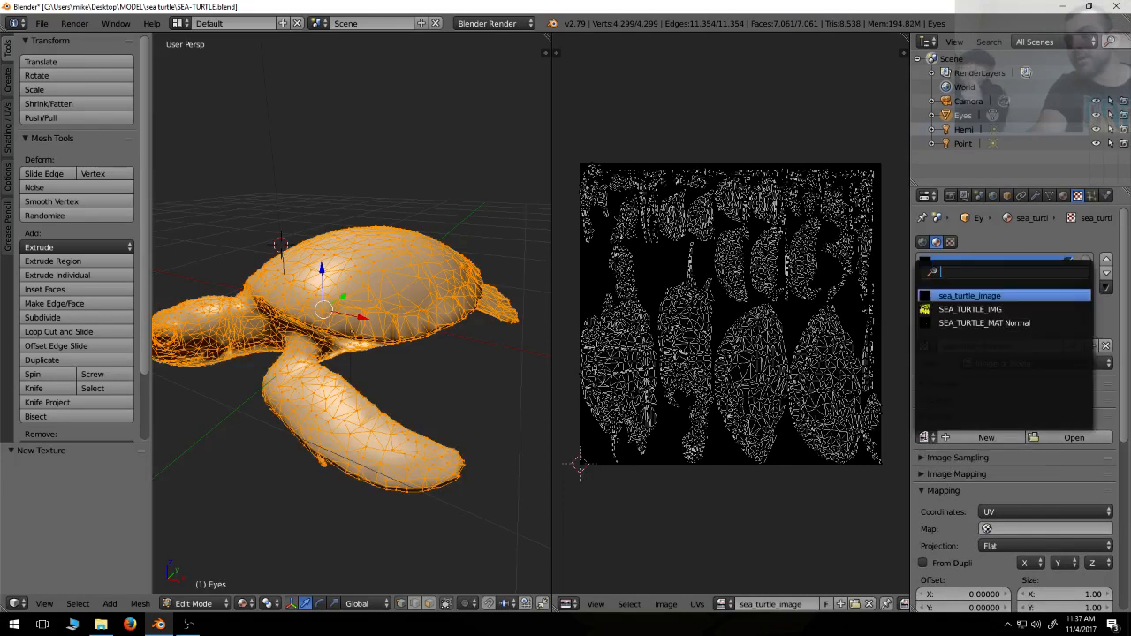
click(1007, 298)
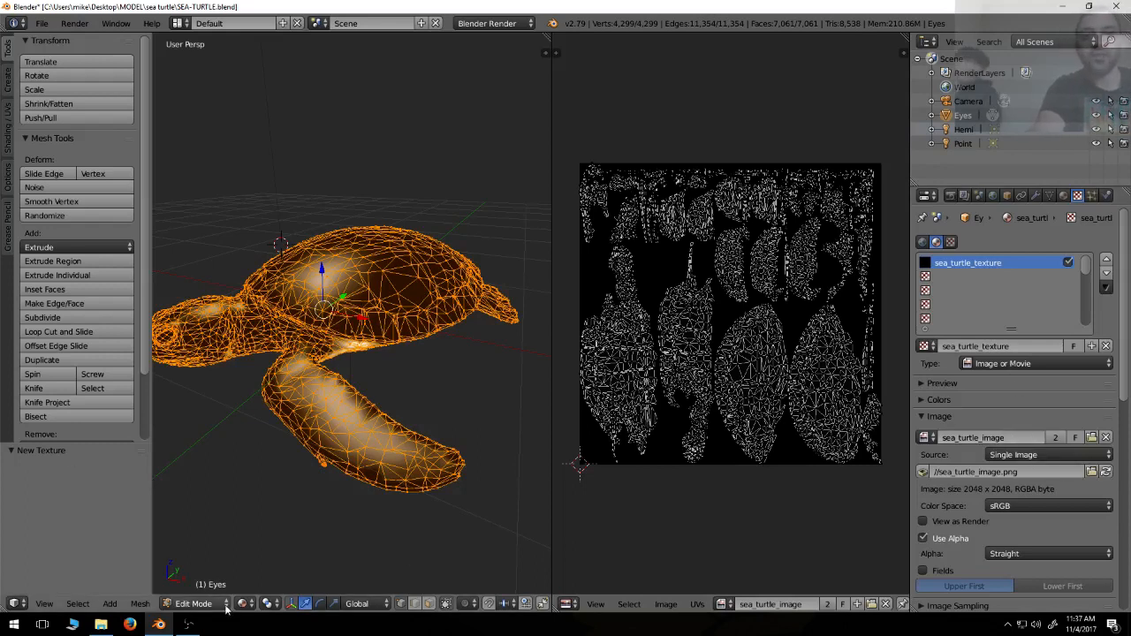
- Switch the turtle to Texture Paint mode and fill its surface with blue using the Fill brush at 0.500 strength
click(196, 603)
click(220, 513)
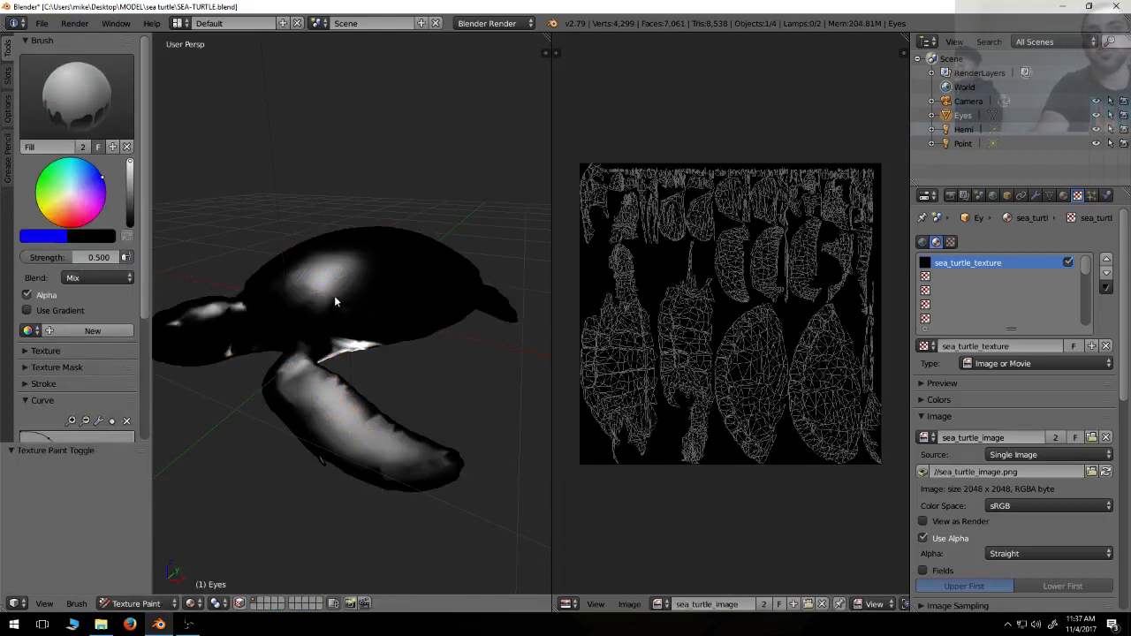
click(370, 291)
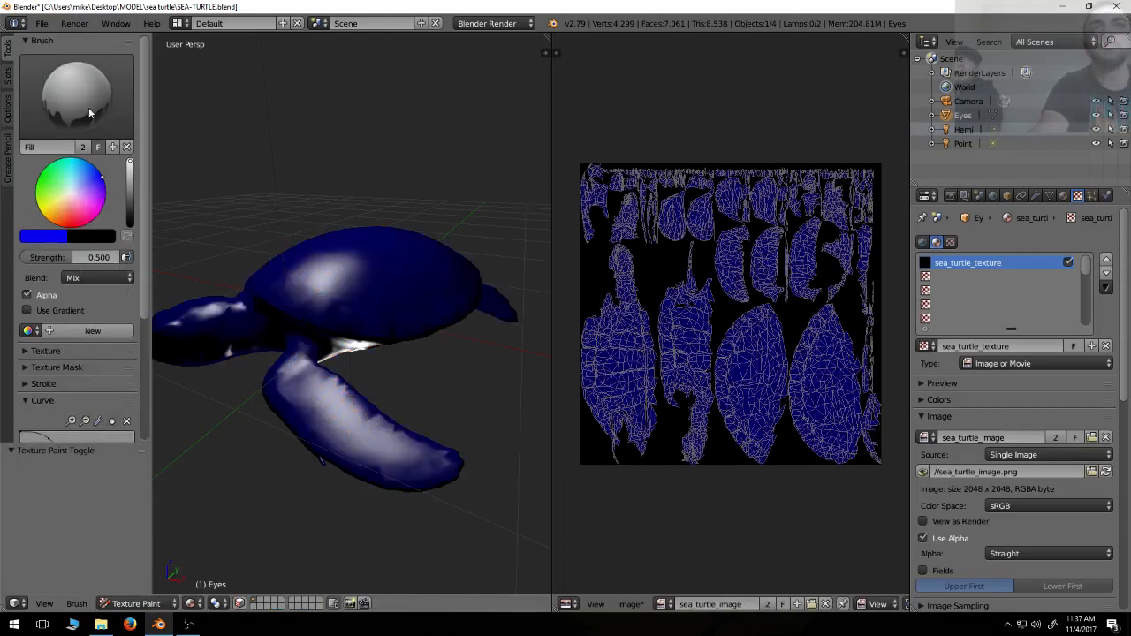
- Paint green over the turtle's shell, head and front flipper with the TexDraw brush
click(85, 102)
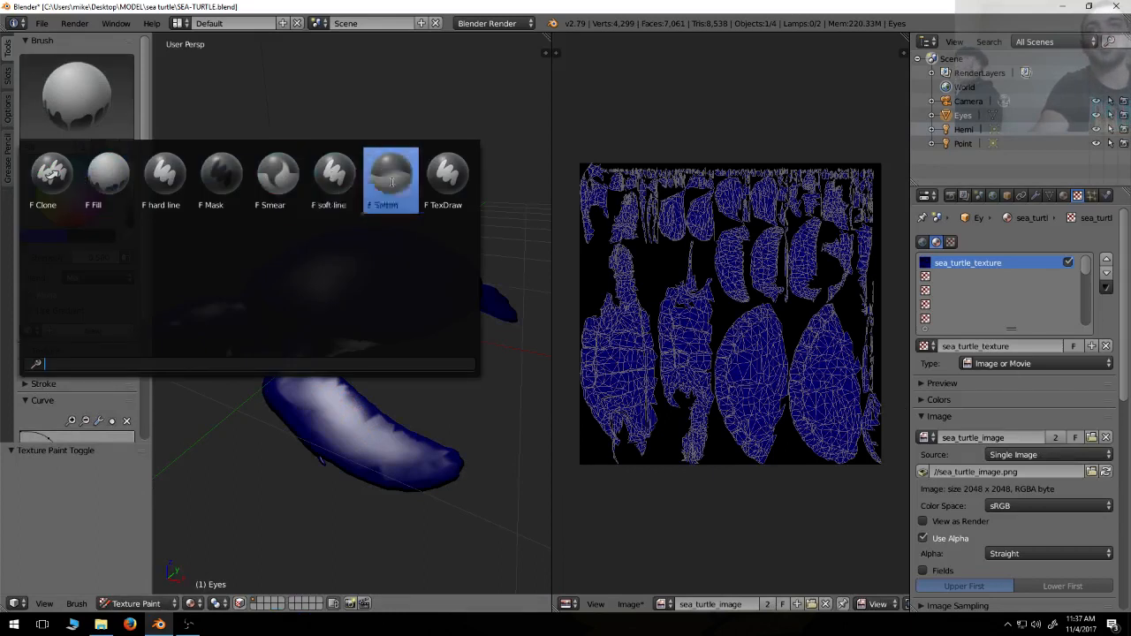
click(443, 188)
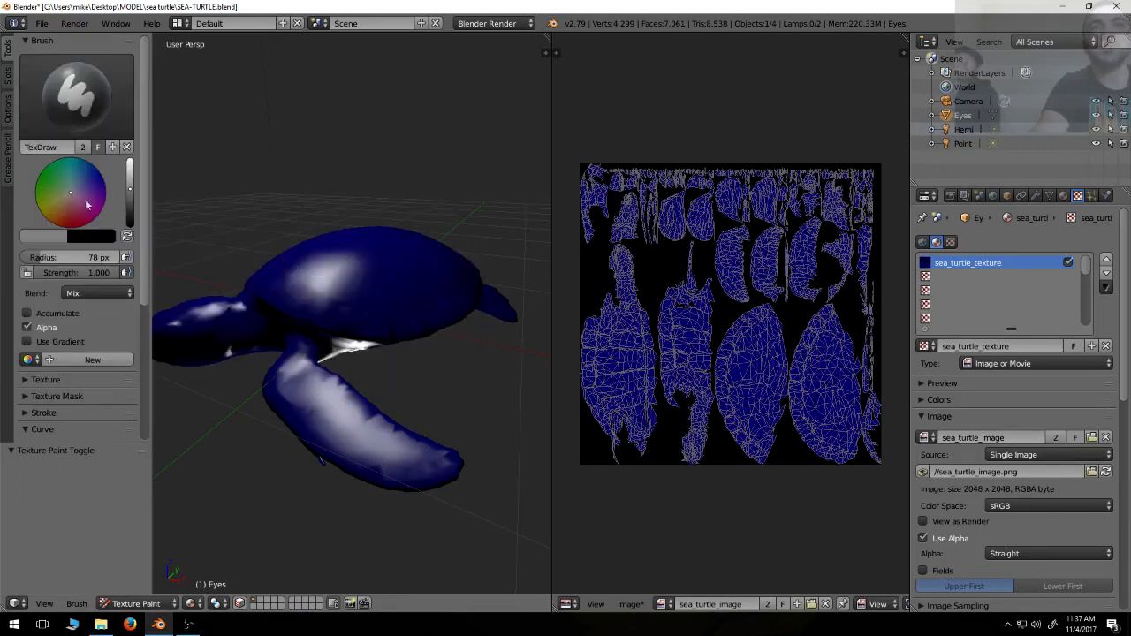
click(40, 179)
mouse_move(366, 282)
mouse_down()
mouse_move(354, 276)
mouse_move(324, 305)
mouse_move(321, 432)
mouse_move(261, 358)
mouse_move(203, 313)
mouse_move(407, 283)
mouse_move(499, 302)
mouse_move(459, 260)
mouse_move(389, 231)
mouse_move(345, 300)
mouse_move(420, 316)
mouse_up()
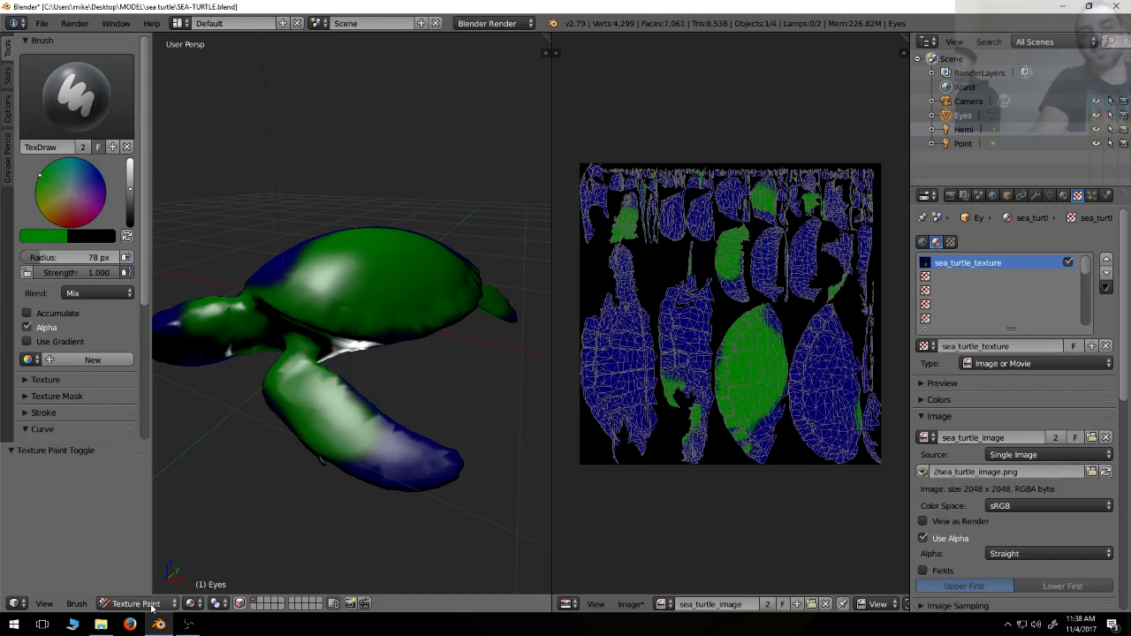
click(8, 77)
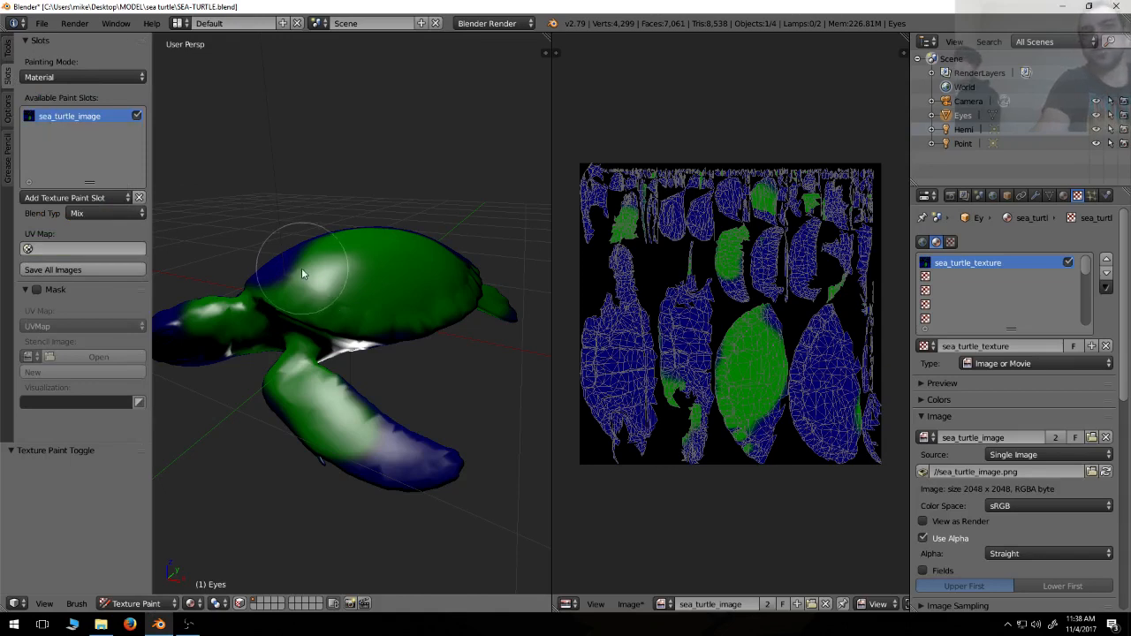
drag(272, 284, 442, 454)
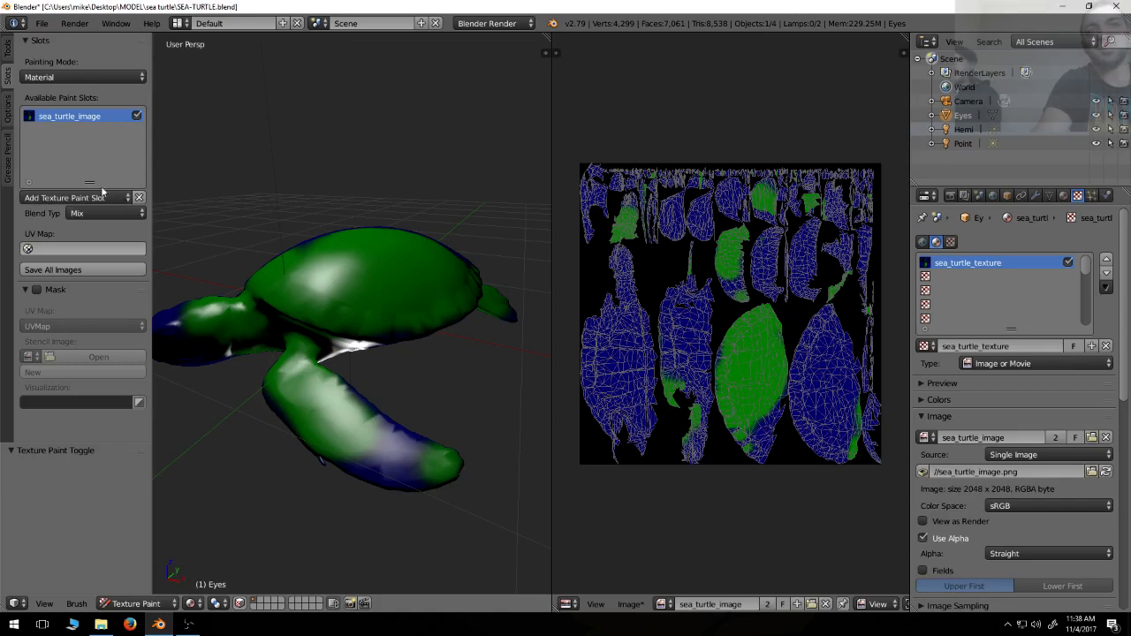
- Add a Normal texture paint slot to the turtle's material with a 2048 x 2048 px blank image
click(53, 200)
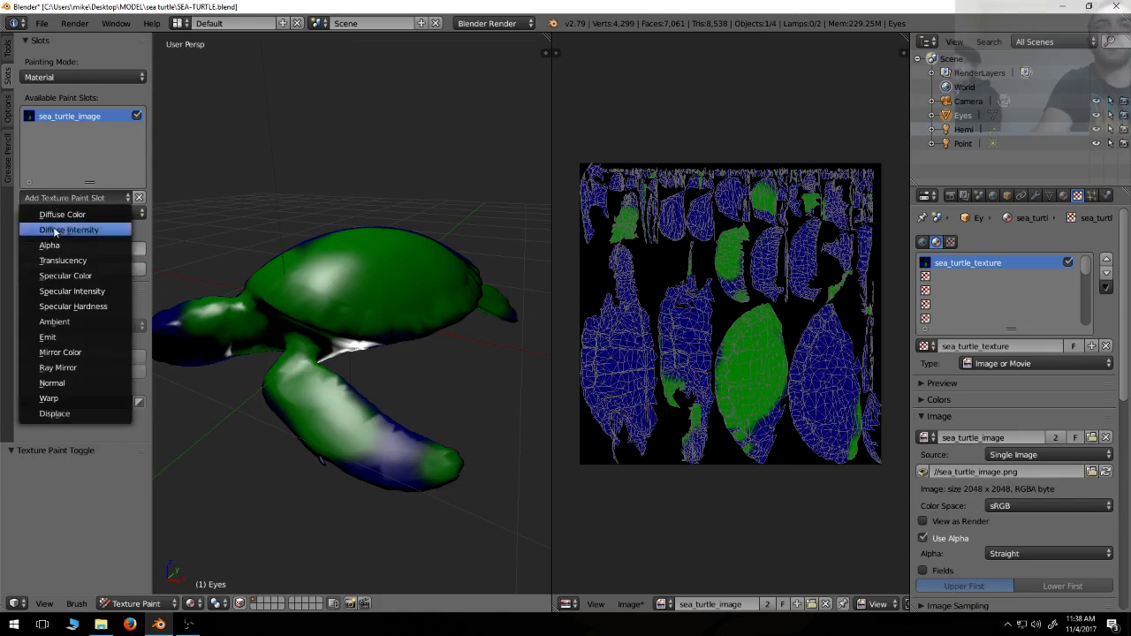
click(82, 383)
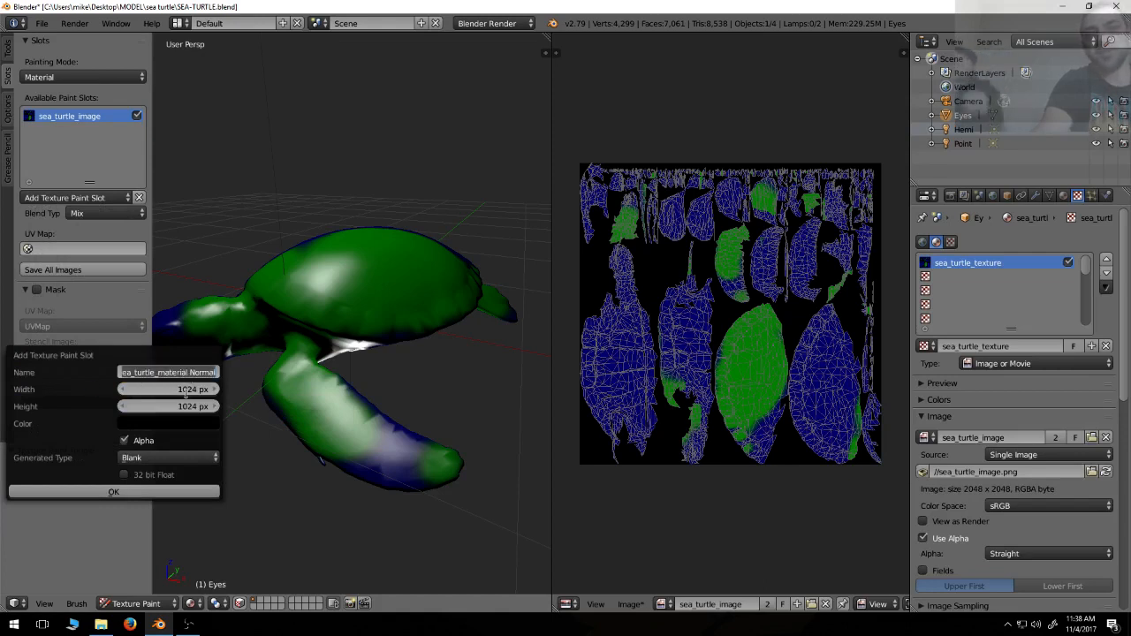
click(190, 390)
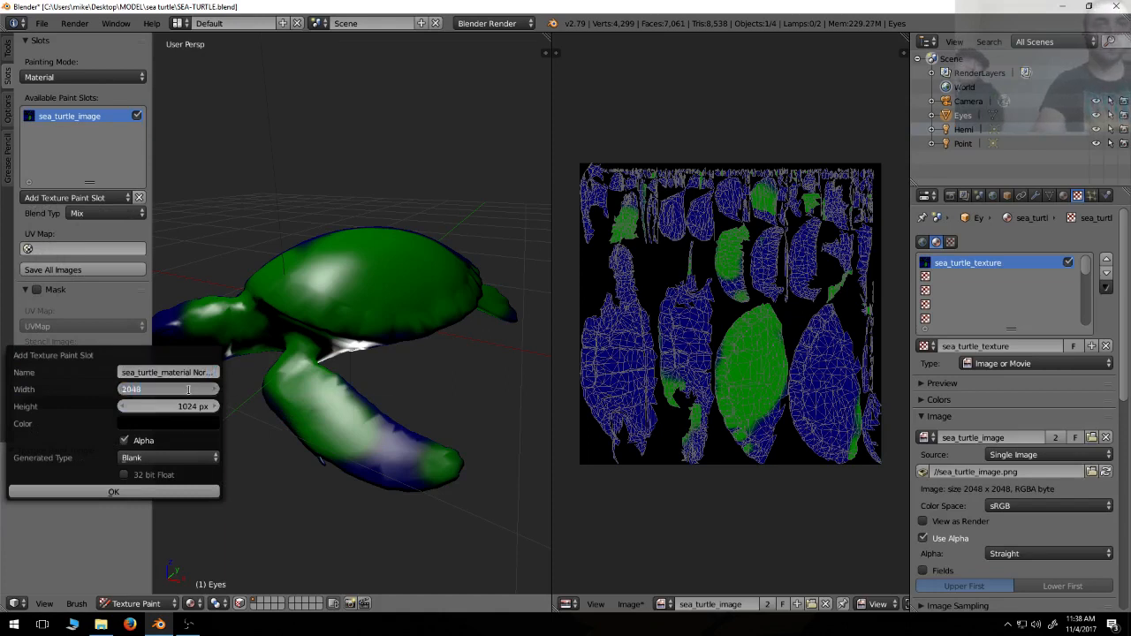
text(2048)
key(Tab)
text(20)
key(Tab)
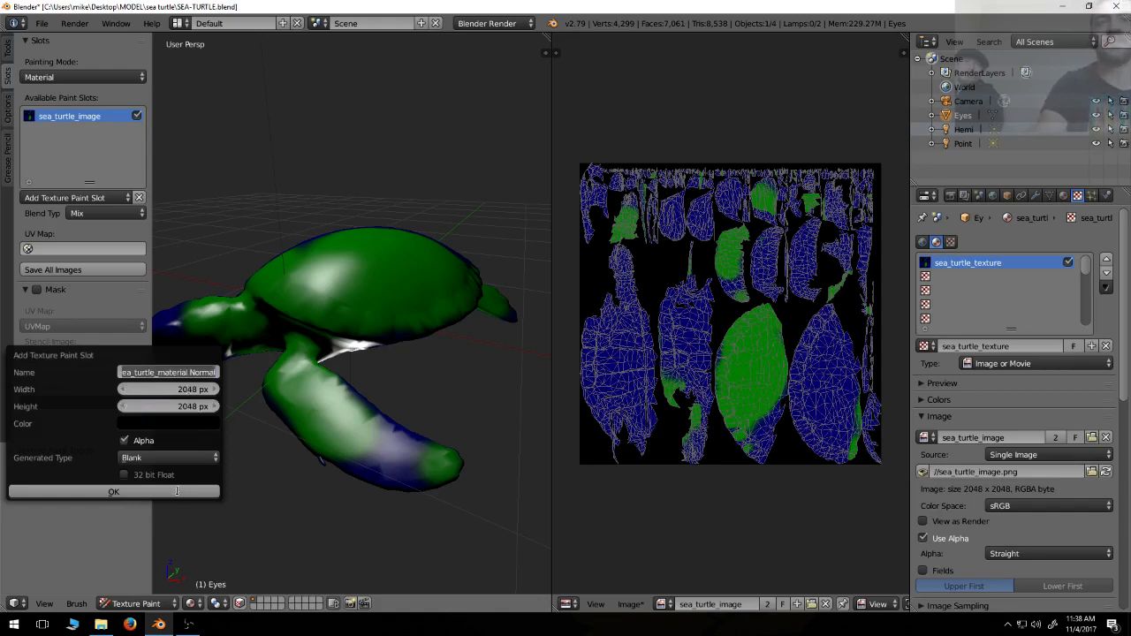
click(141, 491)
click(142, 490)
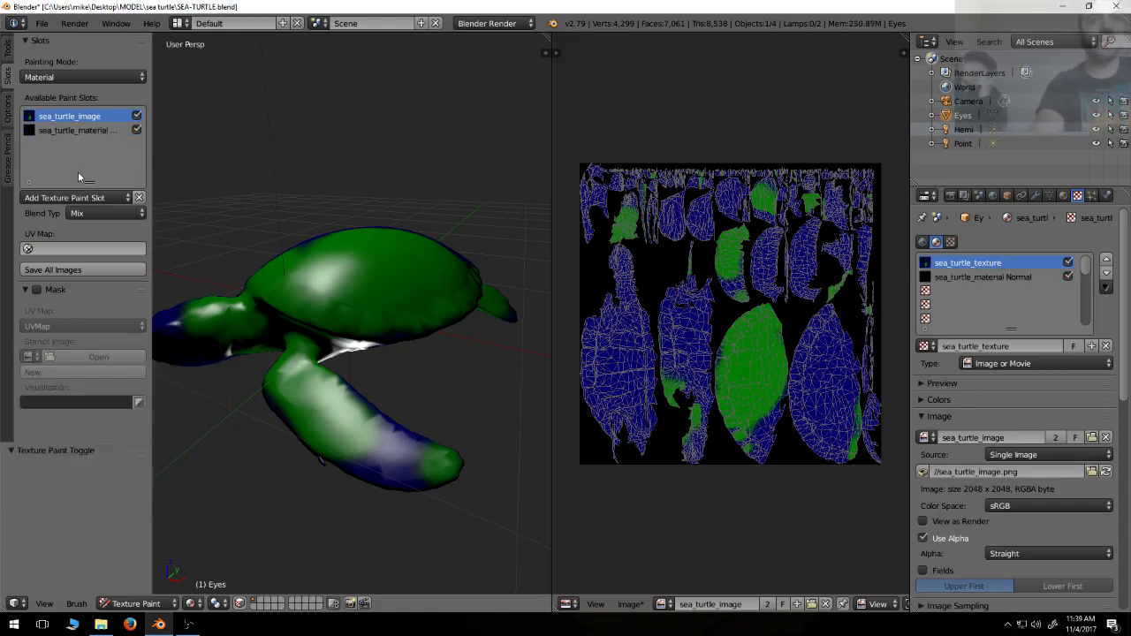
- Paint more green over the remaining blue areas of the front flipper and head on sea_turtle_image
mouse_move(350, 428)
mouse_down()
mouse_move(404, 454)
mouse_move(368, 418)
mouse_move(333, 416)
mouse_move(357, 392)
mouse_up()
drag(225, 322, 181, 336)
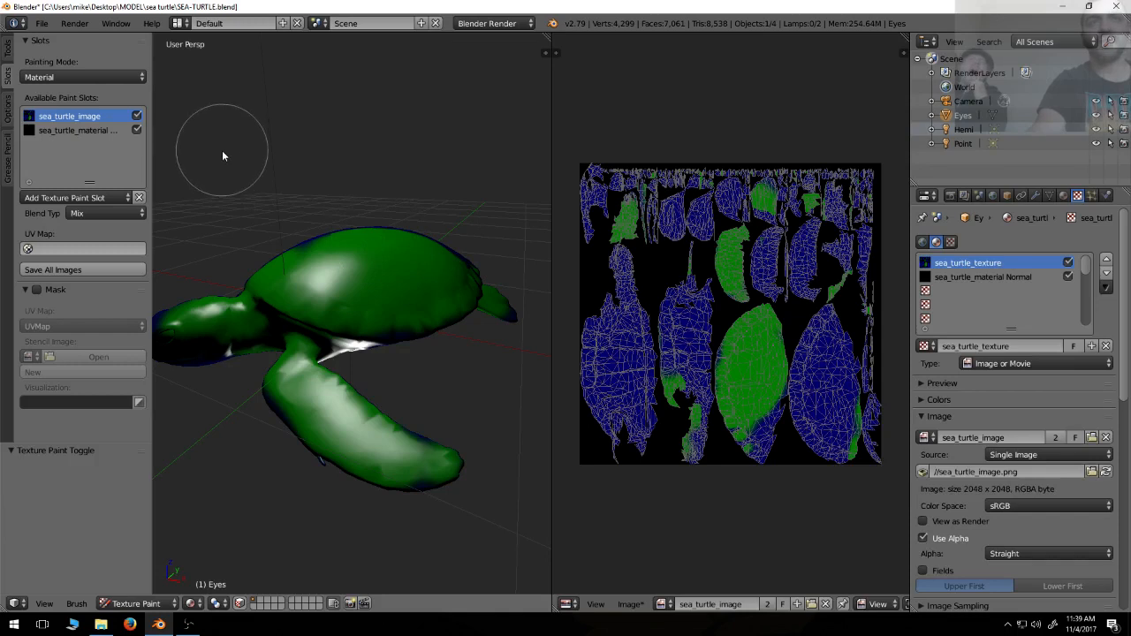
- Select the normal map paint slot and save its image as sea_turtle_material Normal.png in the sea turtle folder
click(84, 131)
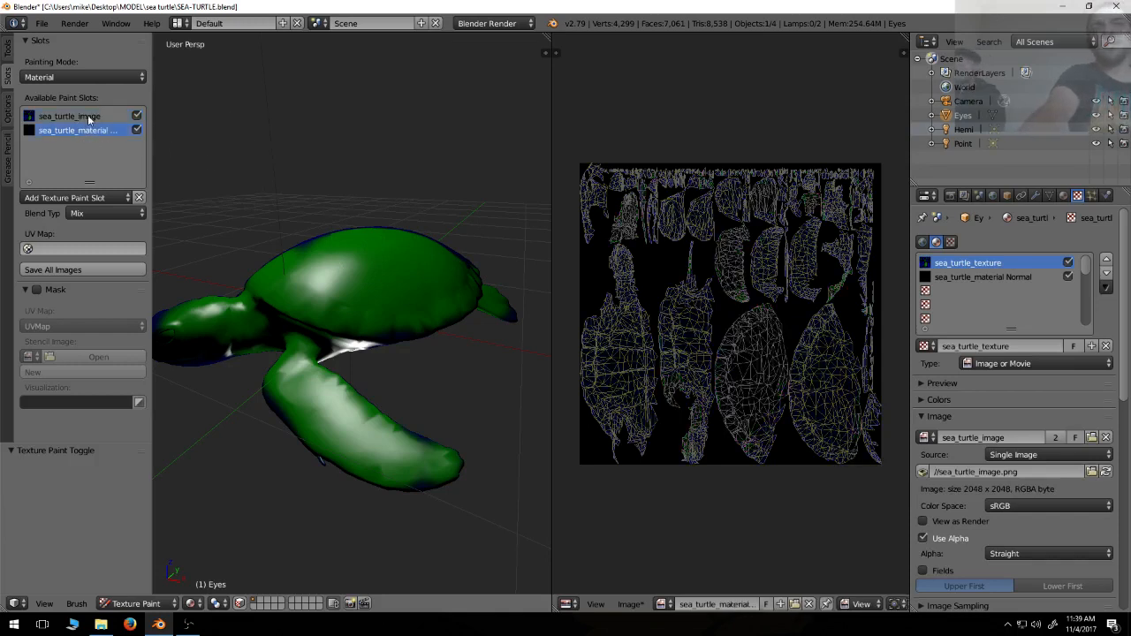
click(87, 118)
click(92, 129)
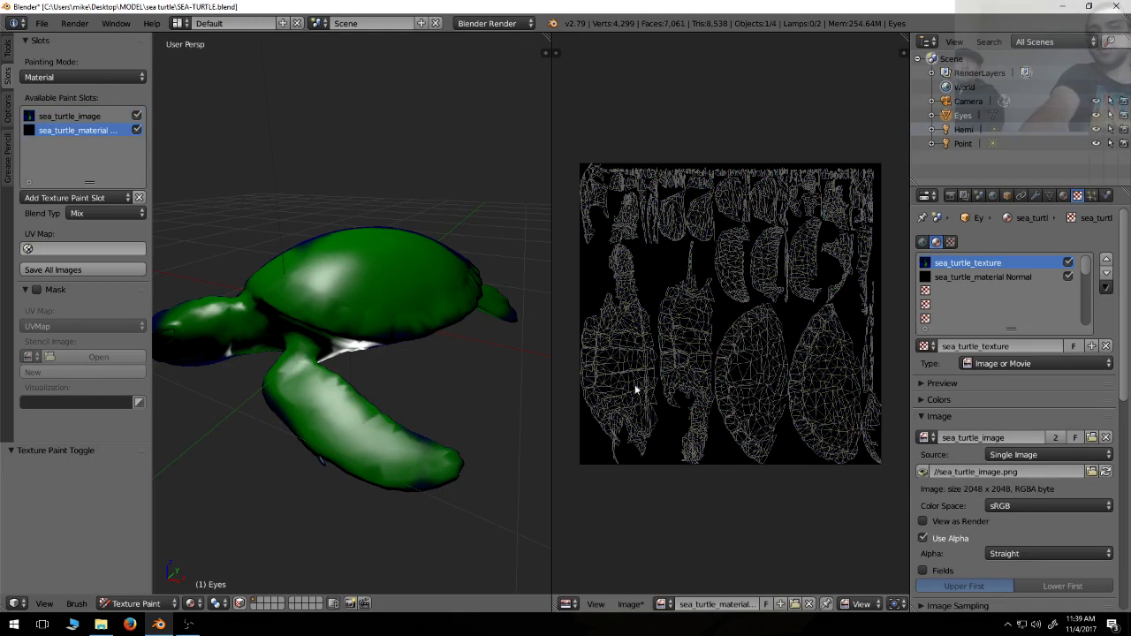
click(629, 604)
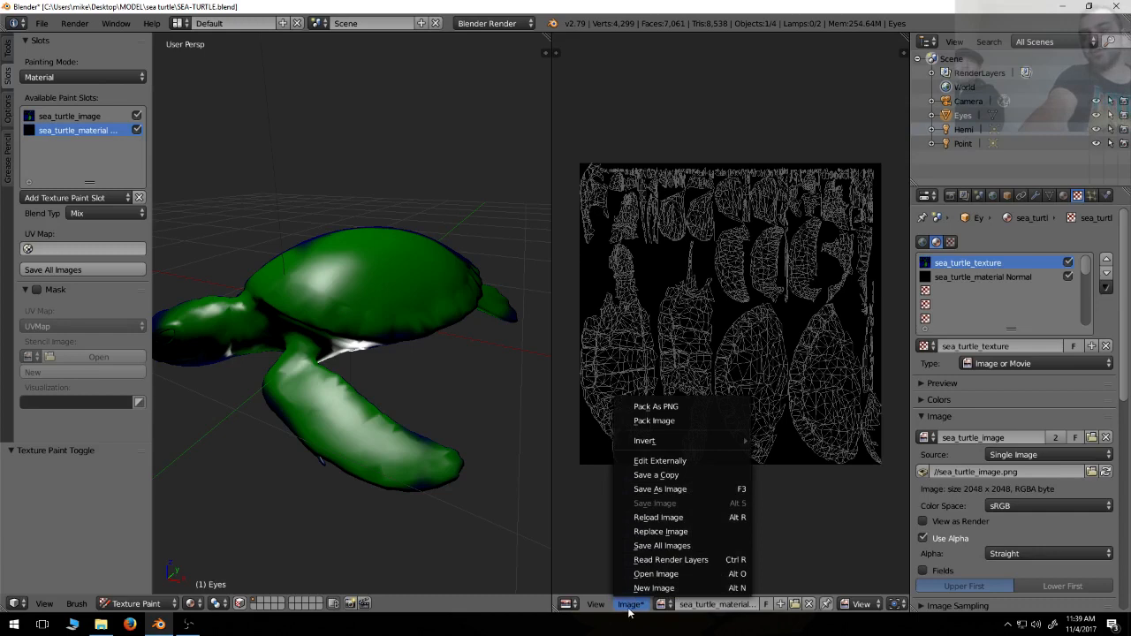
click(694, 492)
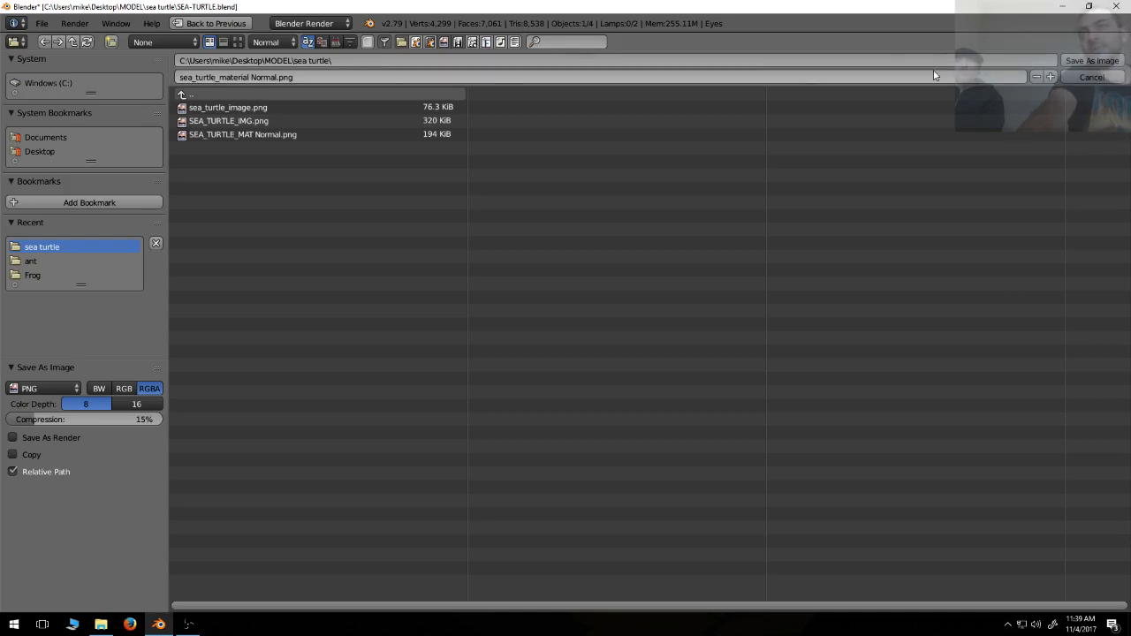
click(1089, 60)
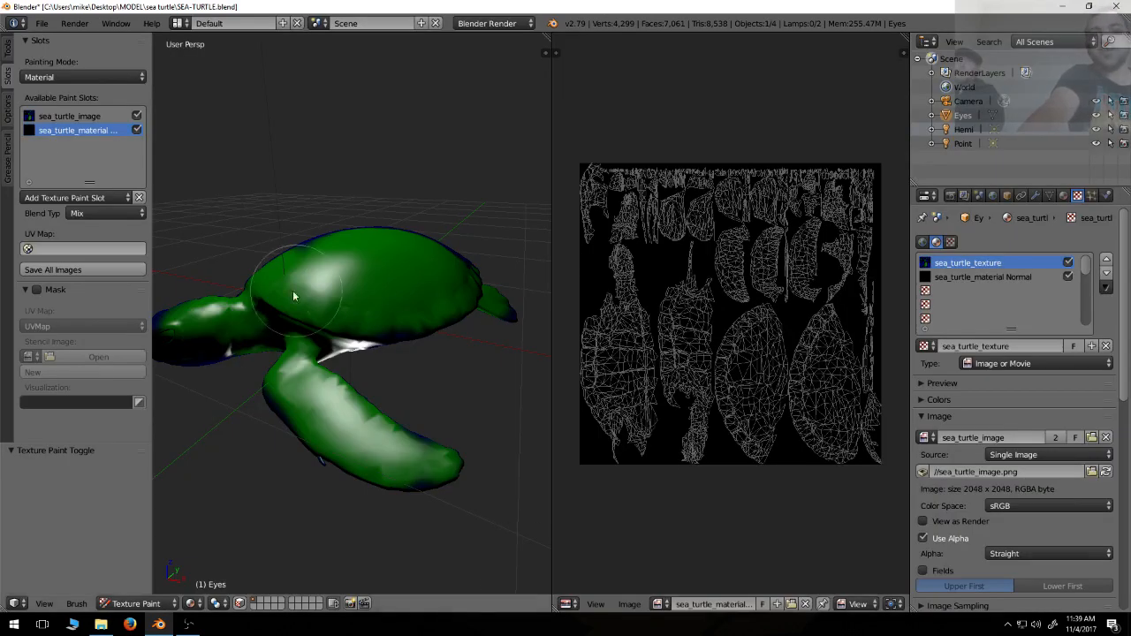
- Paint test strokes on the normal map slot over the shell in green and white, and over the flipper base in white
click(391, 289)
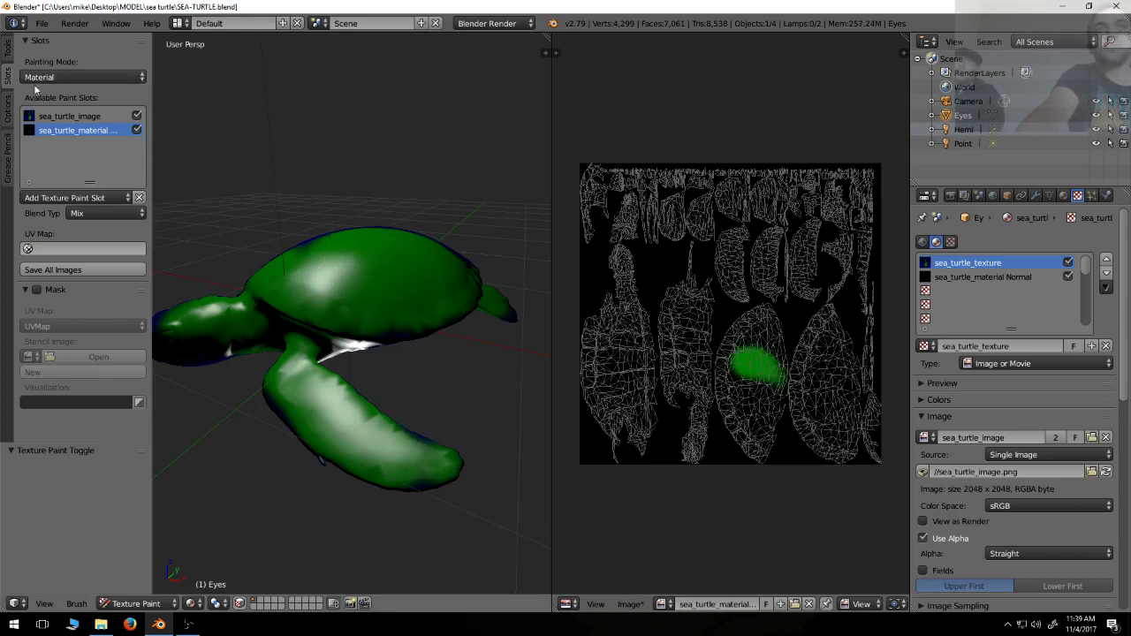
click(9, 53)
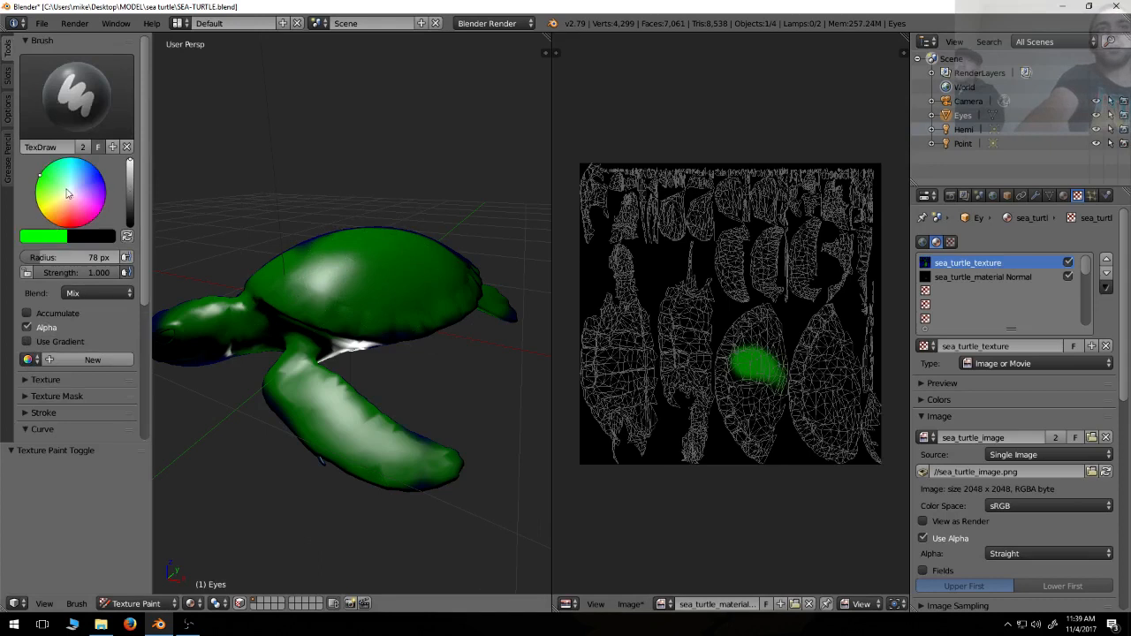
click(70, 193)
drag(365, 253, 351, 286)
scroll(352, 274, up, 4)
mouse_move(247, 241)
middle_down()
mouse_move(294, 256)
mouse_move(373, 239)
mouse_move(344, 217)
middle_up()
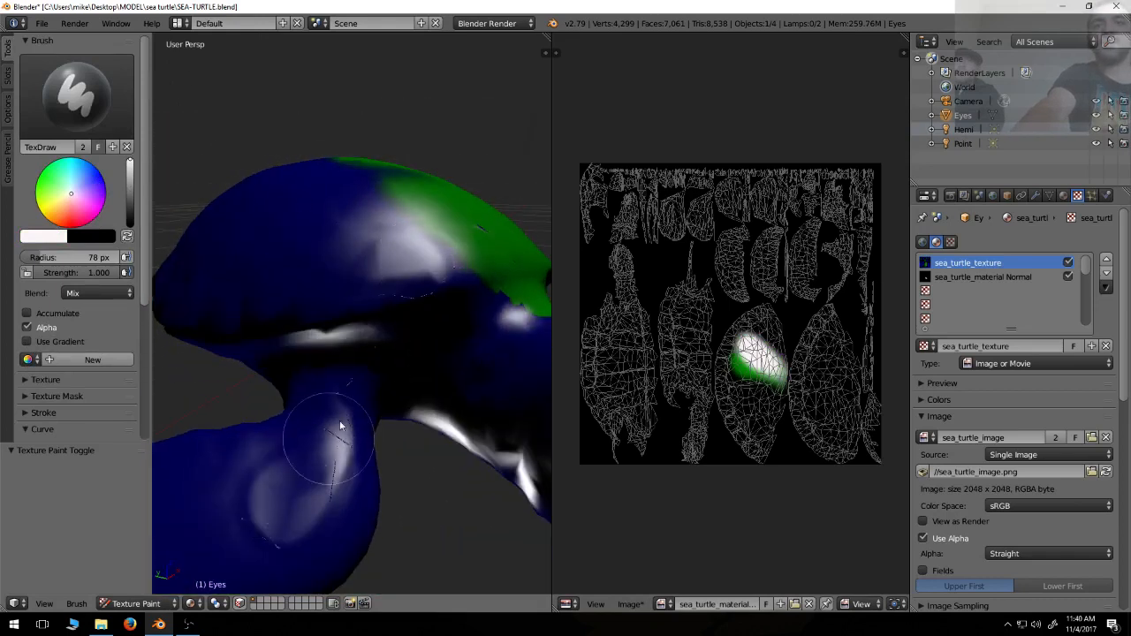
drag(322, 458, 386, 253)
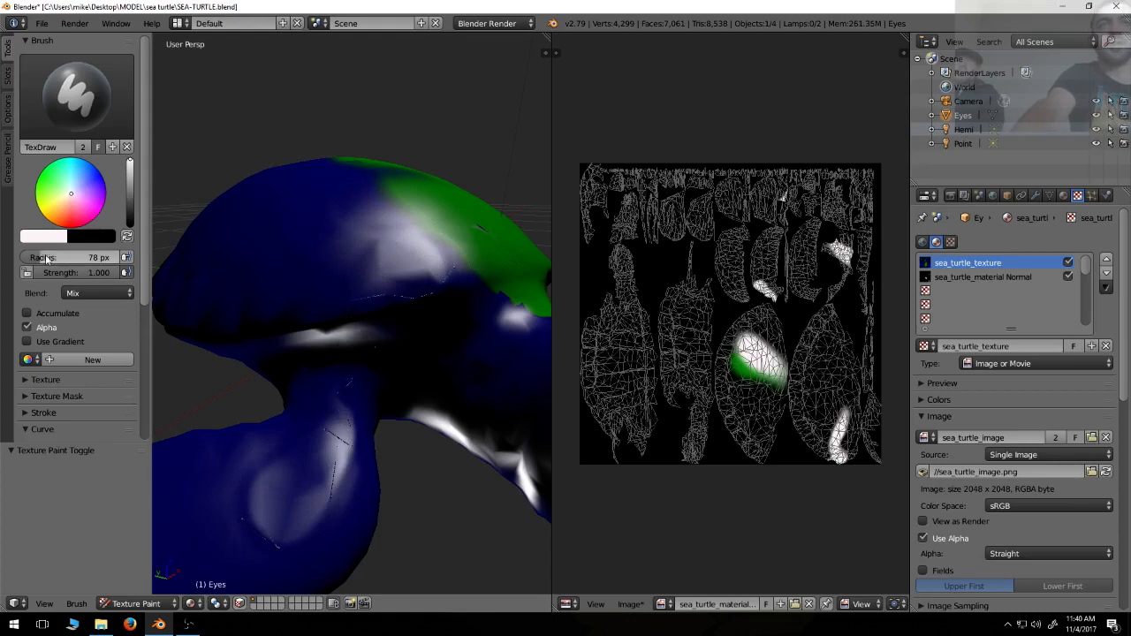
- Reduce the brush radius to 22 px and paint fine white lines and dots on the front flipper in the normal map slot
drag(39, 256, 40, 256)
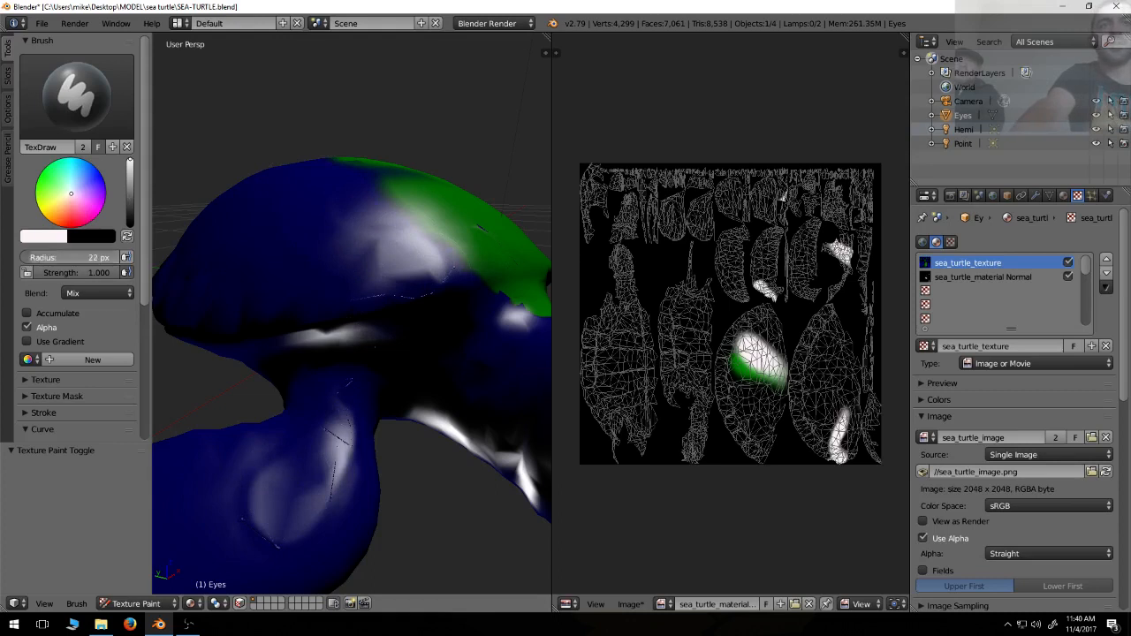
middle_drag(270, 480, 357, 459)
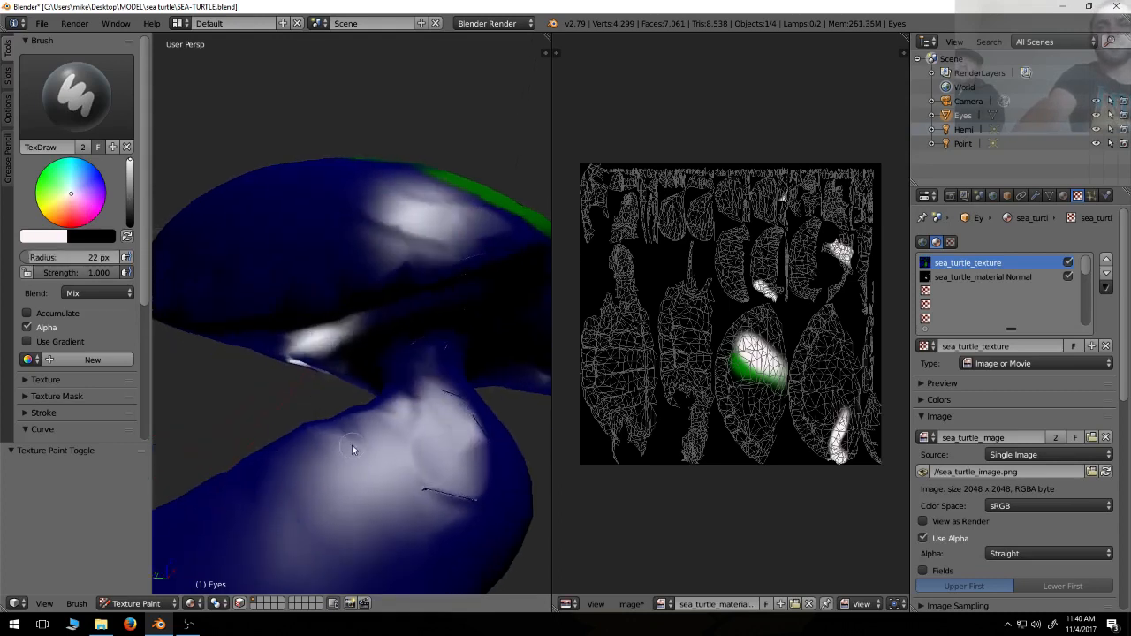
mouse_move(227, 524)
mouse_down()
mouse_move(396, 535)
mouse_move(397, 457)
mouse_move(432, 452)
mouse_move(324, 491)
mouse_move(315, 483)
mouse_up()
drag(362, 532, 253, 564)
click(337, 539)
click(321, 549)
click(254, 543)
click(326, 537)
click(373, 561)
click(267, 481)
click(295, 454)
click(323, 462)
click(292, 480)
click(364, 479)
middle_drag(416, 491, 413, 304)
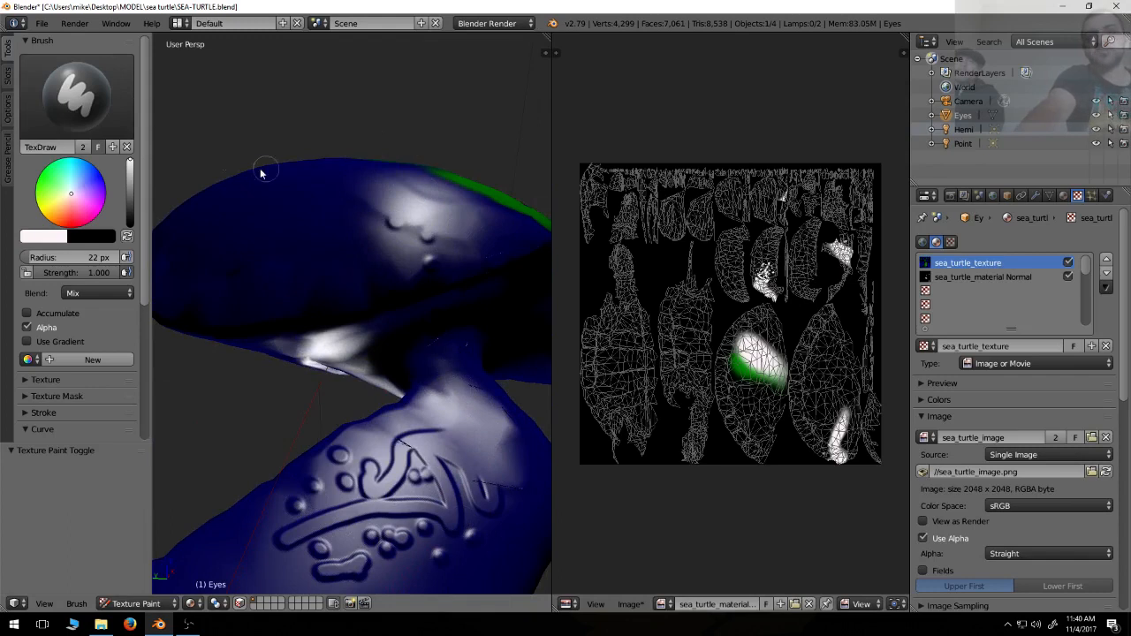
- Switch between the two paint slots, ending on sea_turtle_image, and paint a white zigzag and dot on the shell
click(7, 78)
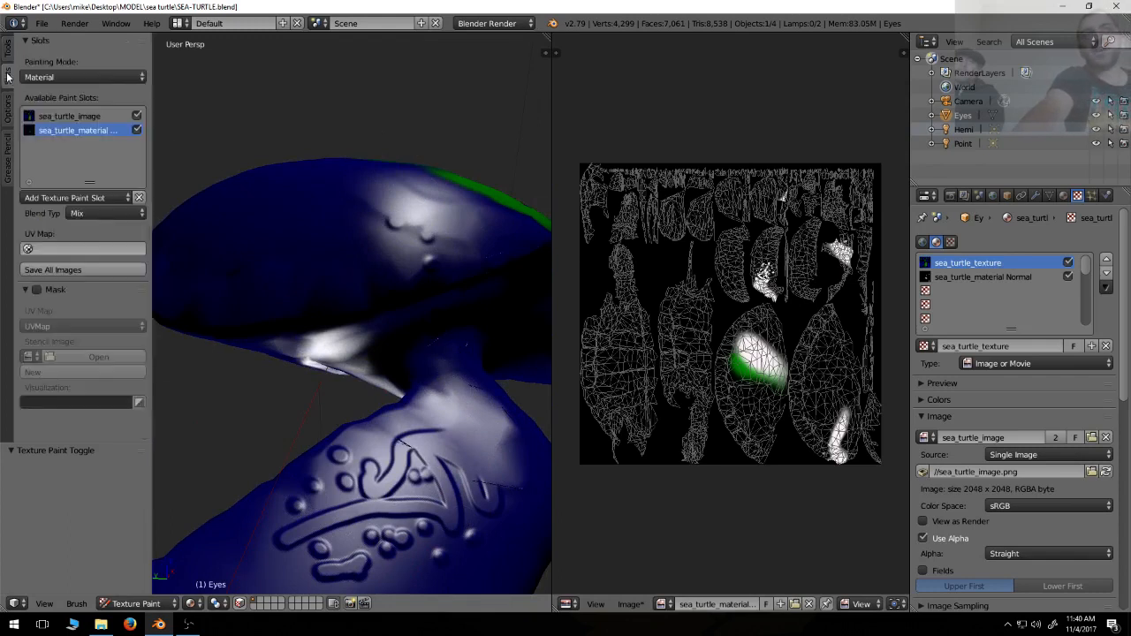
click(70, 116)
click(89, 131)
click(88, 117)
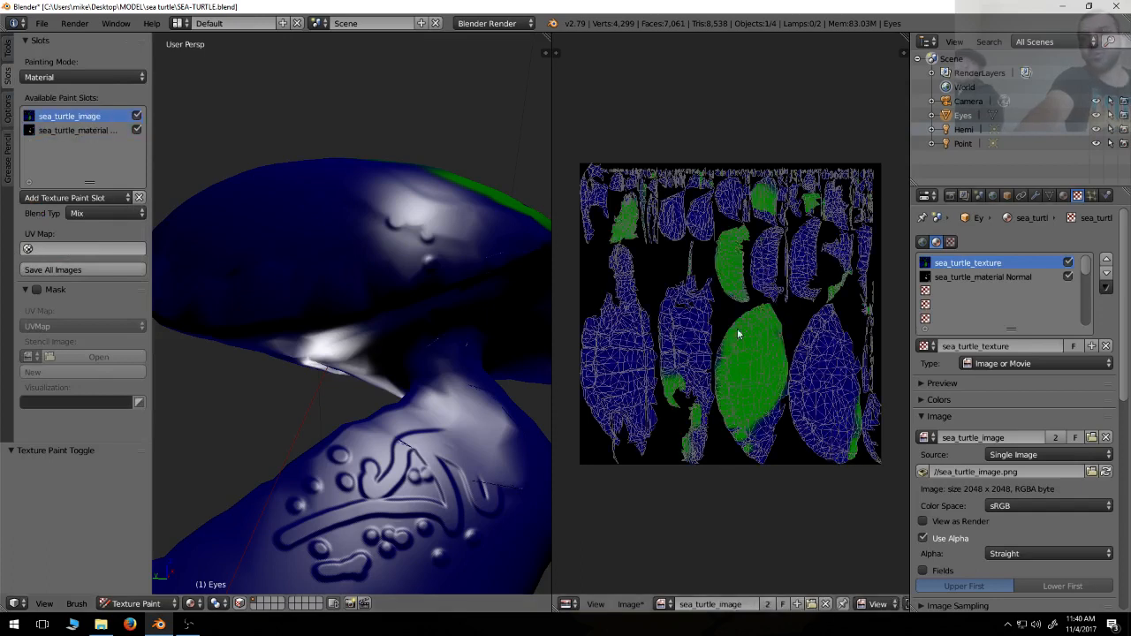
click(71, 129)
click(81, 116)
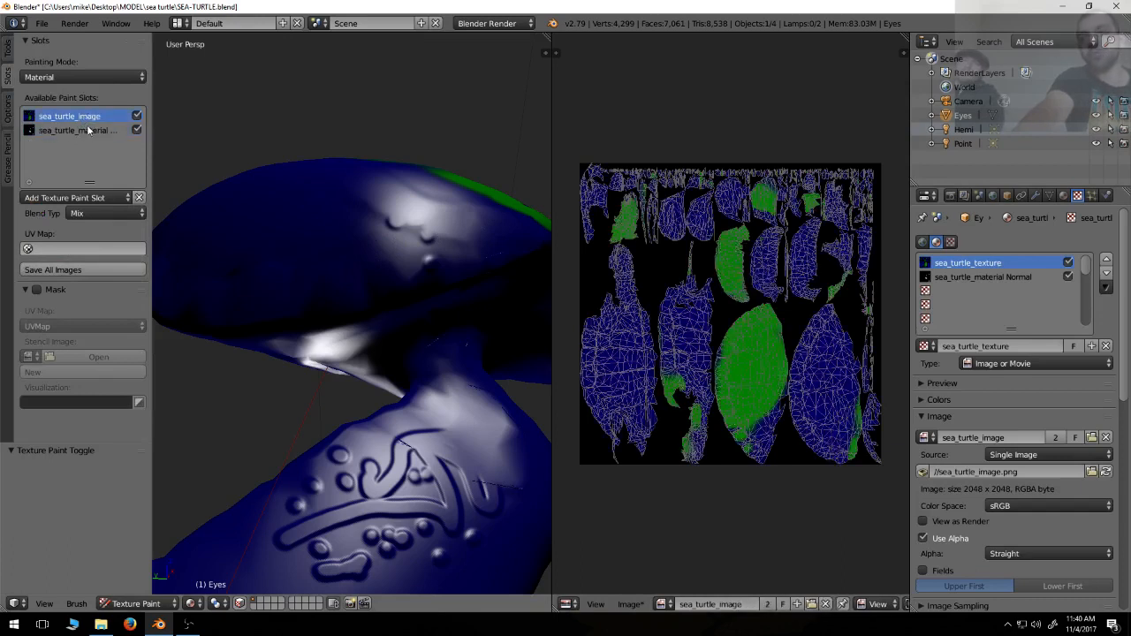
click(85, 131)
click(84, 116)
click(479, 207)
mouse_move(338, 208)
mouse_down()
mouse_move(354, 295)
mouse_move(418, 260)
mouse_up()
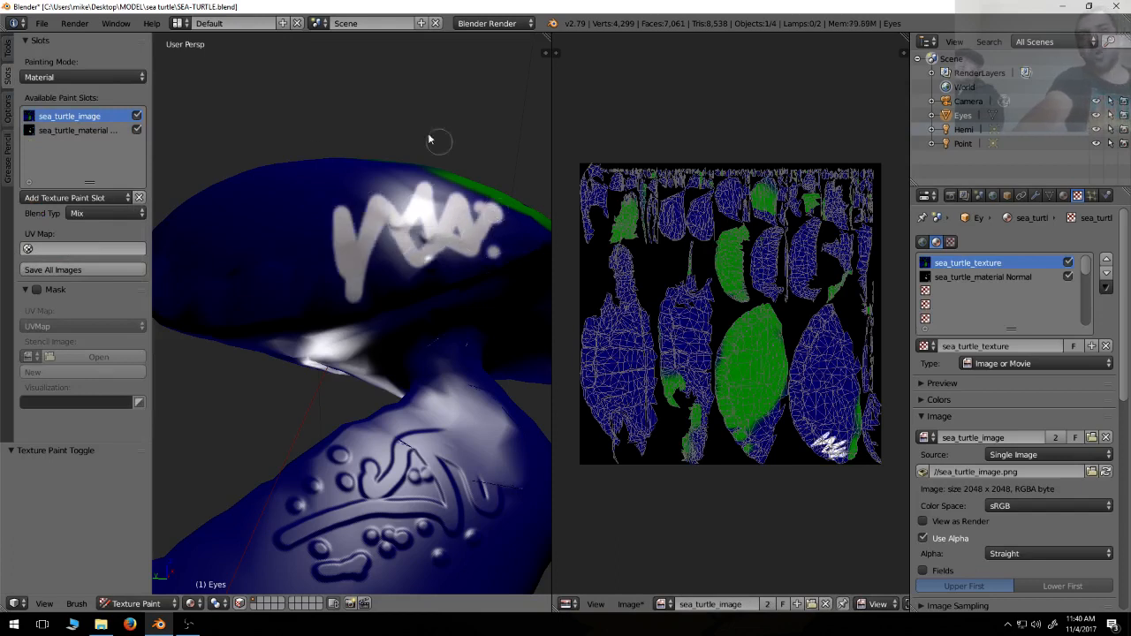
- Save the painted sea_turtle_image and the normal map slot's image to their existing files
click(633, 605)
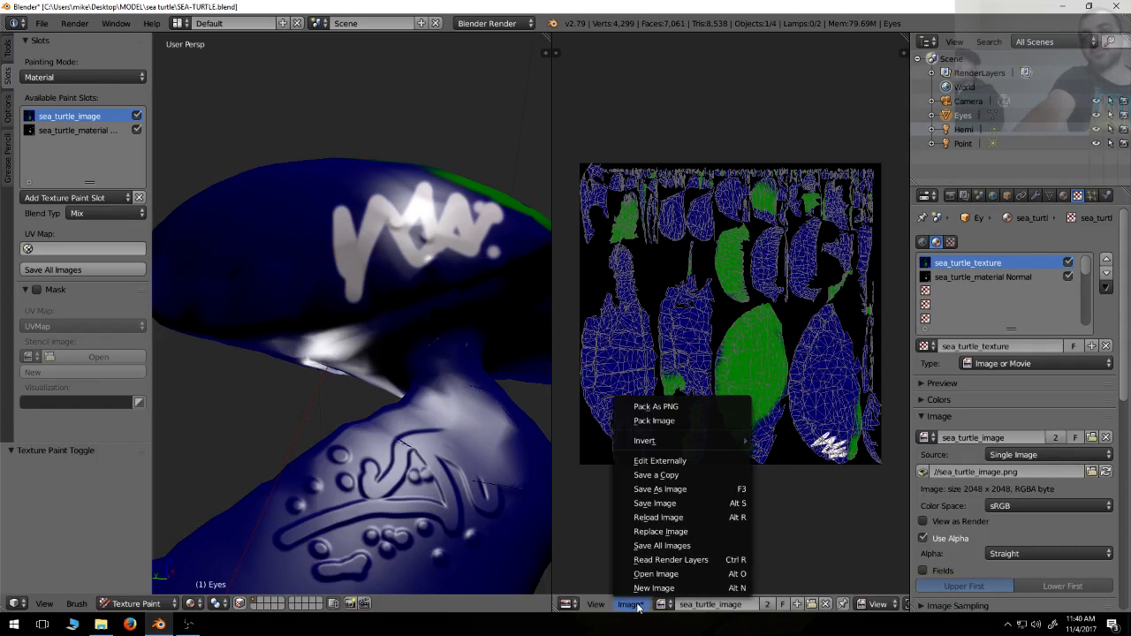
click(669, 504)
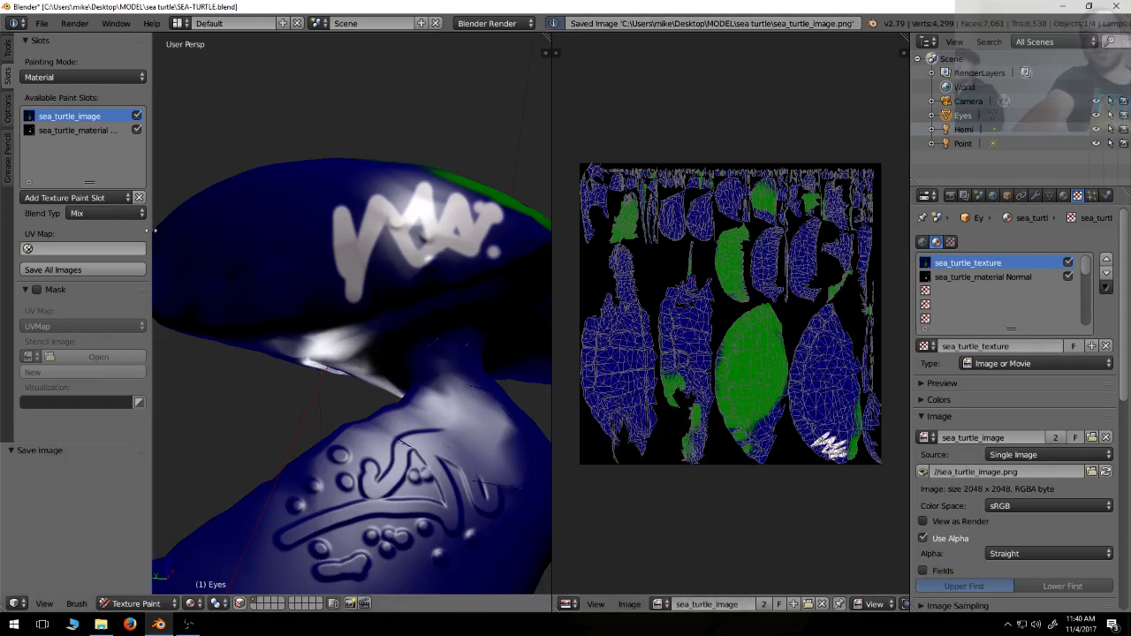
click(89, 130)
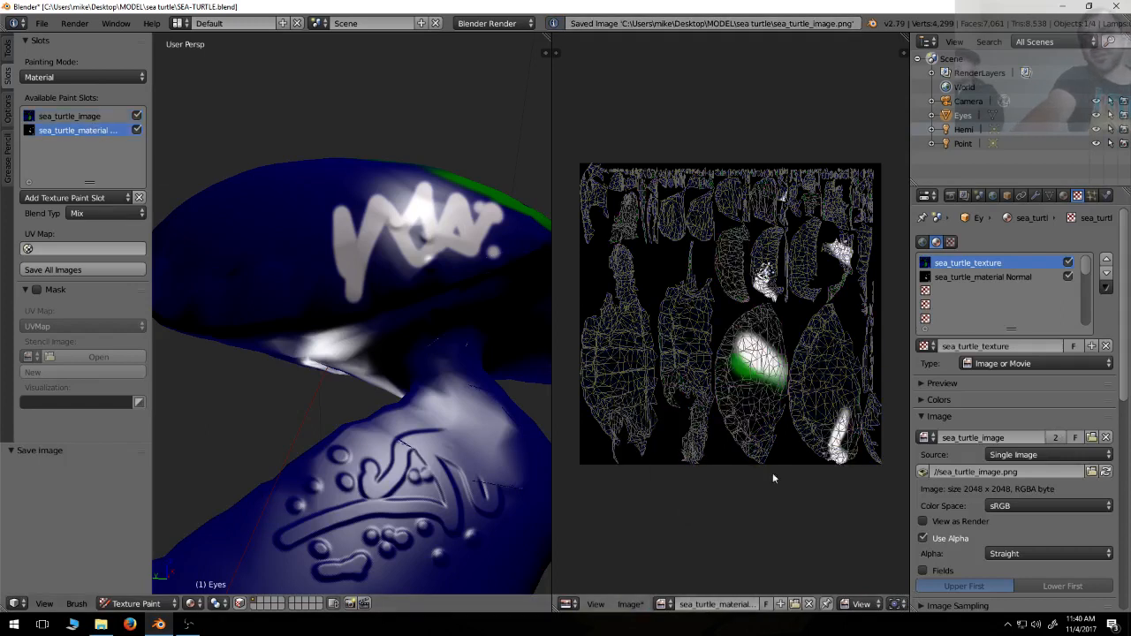
click(636, 604)
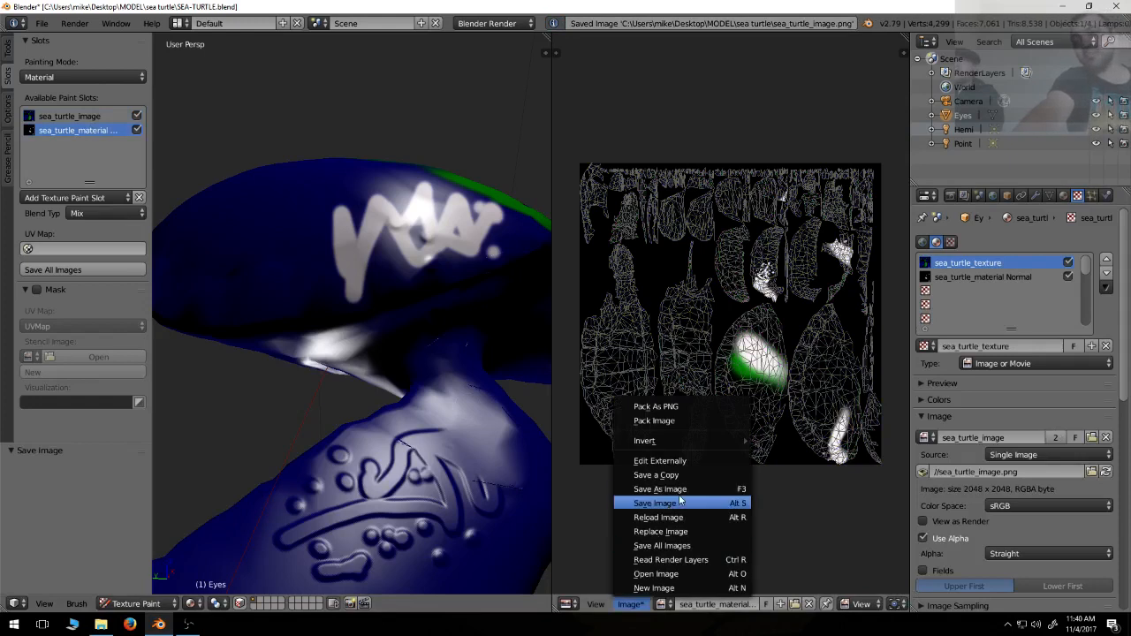
click(707, 502)
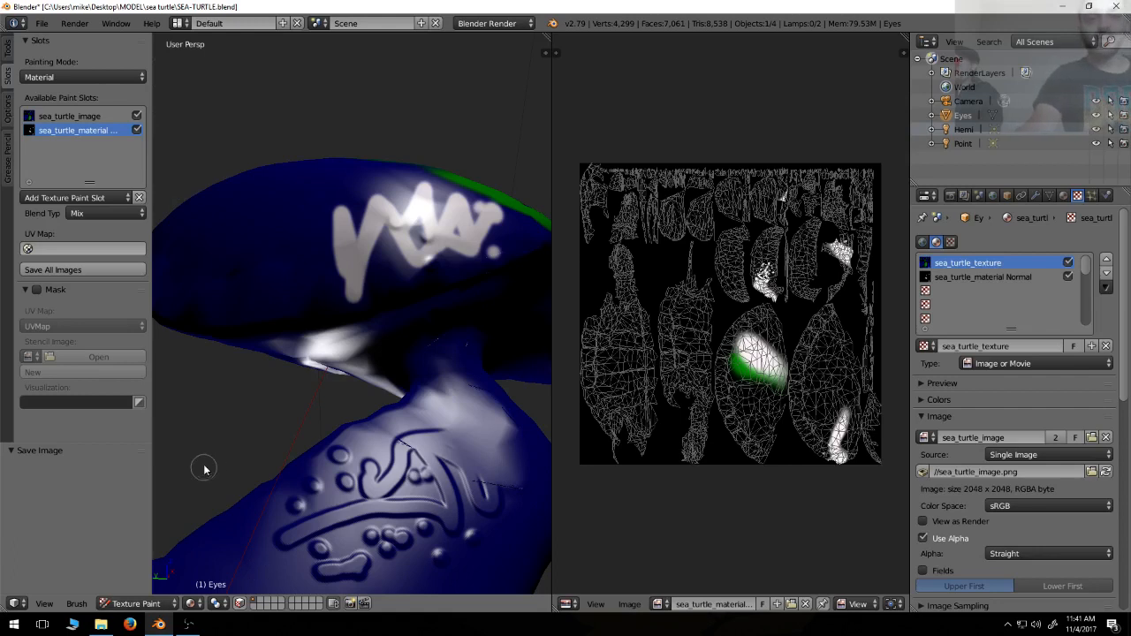
click(188, 623)
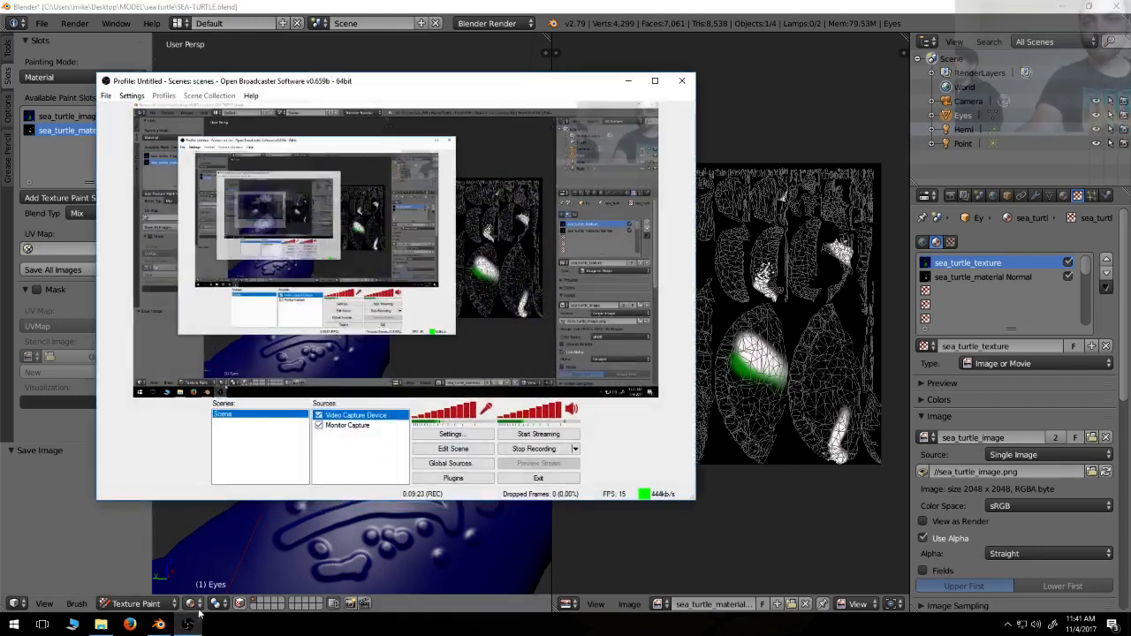